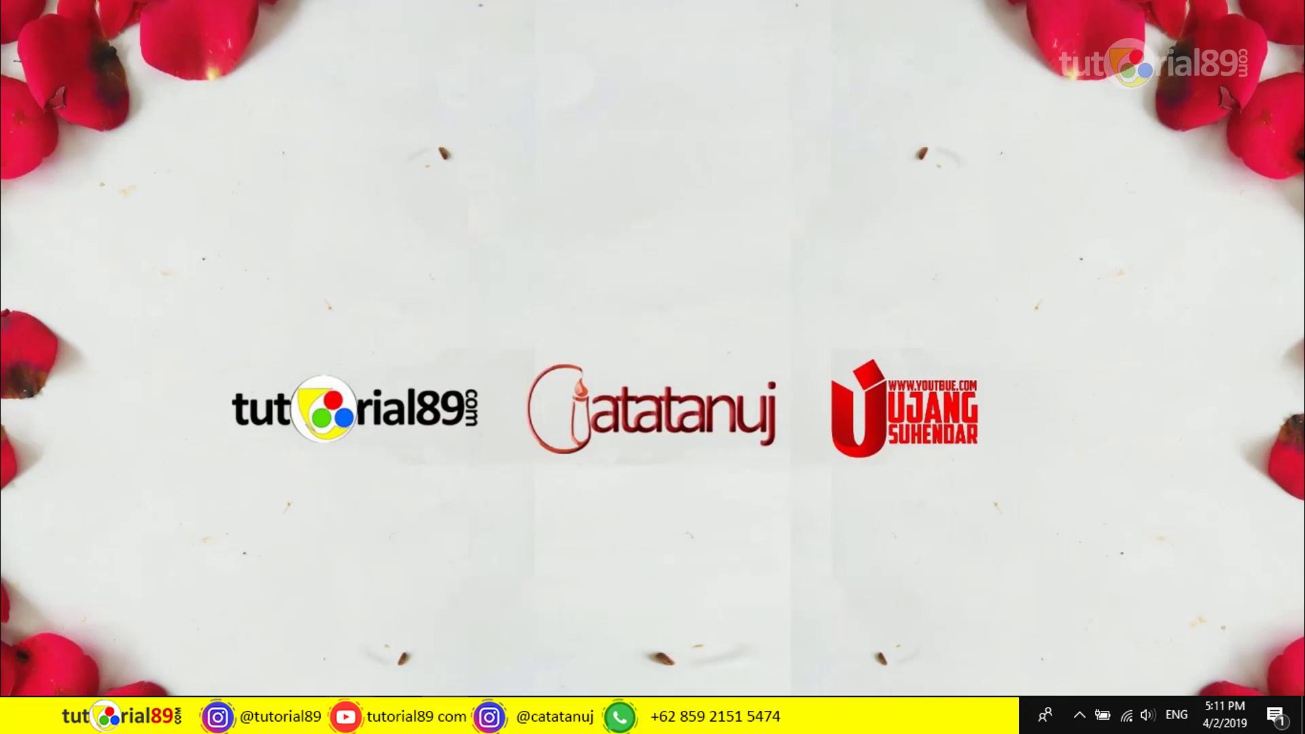
# - Bring kisah si udin.docx to the front and return to its Daftar Isi table of contents
pyautogui.click(358, 675)
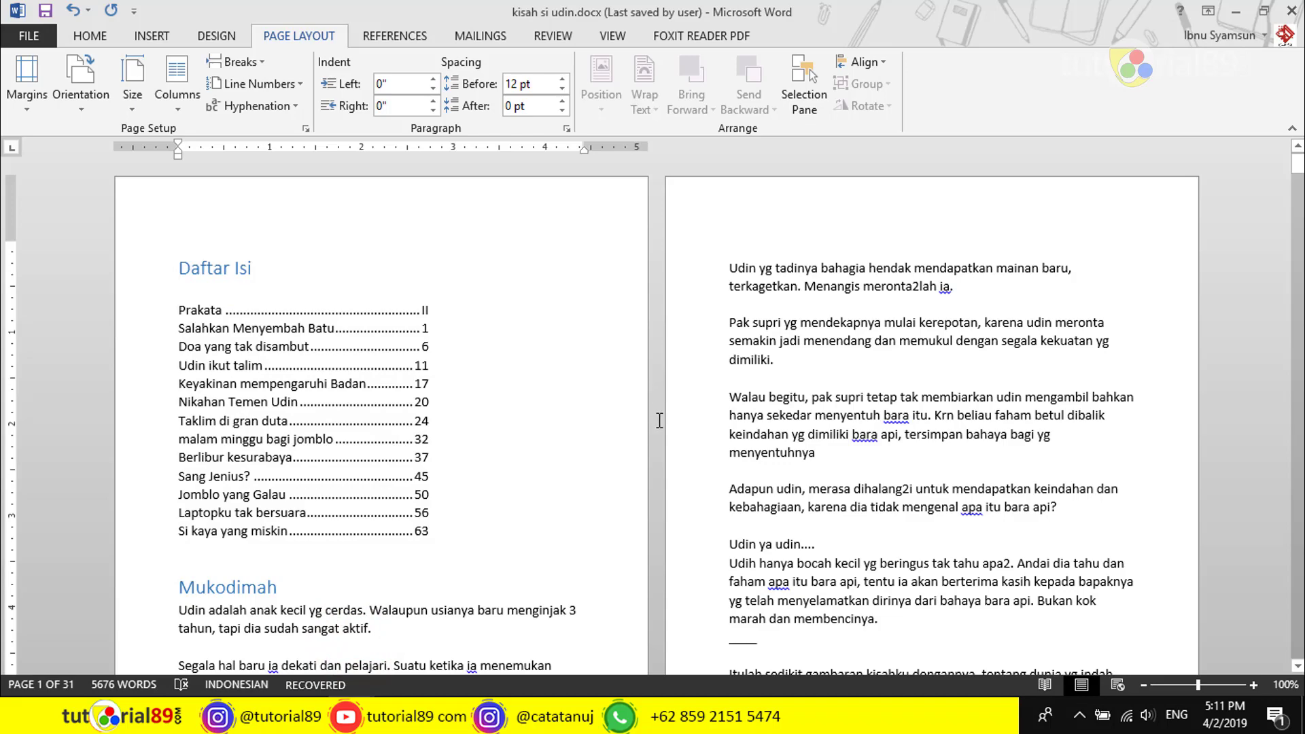
pyautogui.scroll(-3, 659, 420)
pyautogui.scroll(-5, 659, 420)
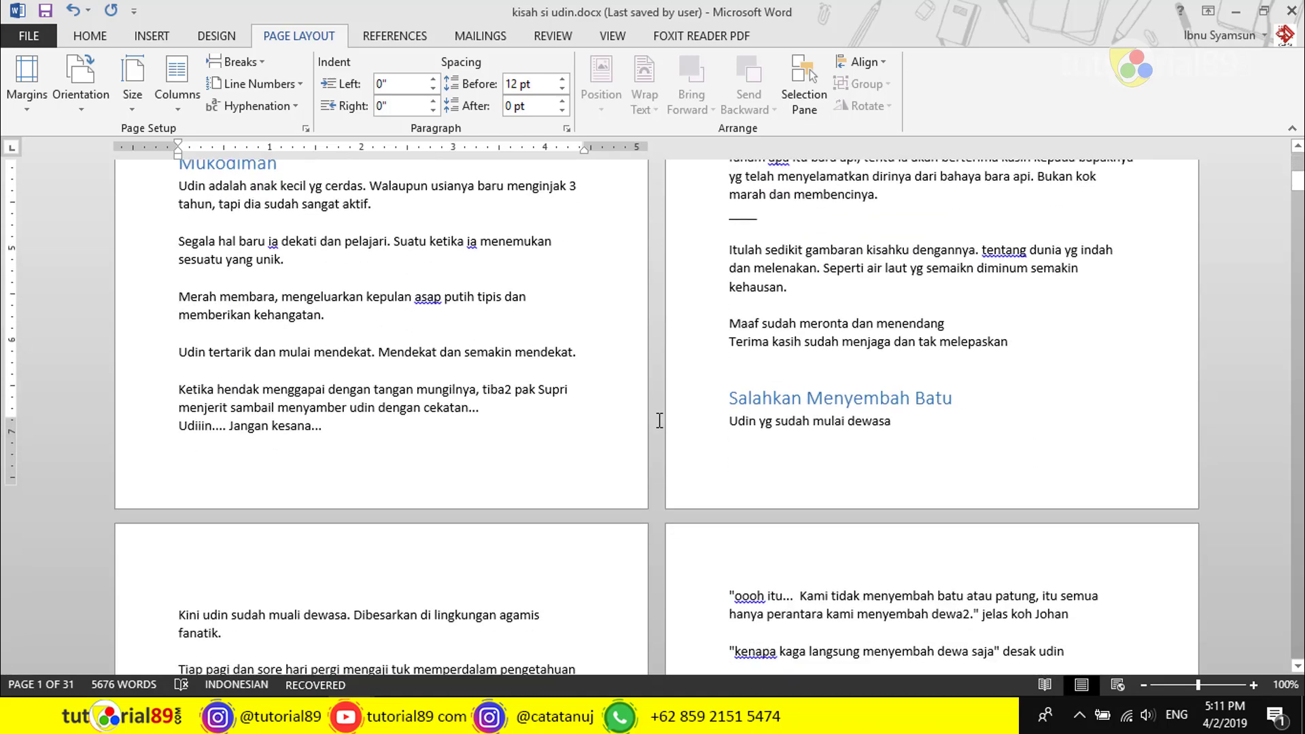
pyautogui.scroll(-2, 659, 420)
pyautogui.scroll(-5, 659, 420)
pyautogui.scroll(-5, 659, 419)
pyautogui.scroll(5, 658, 420)
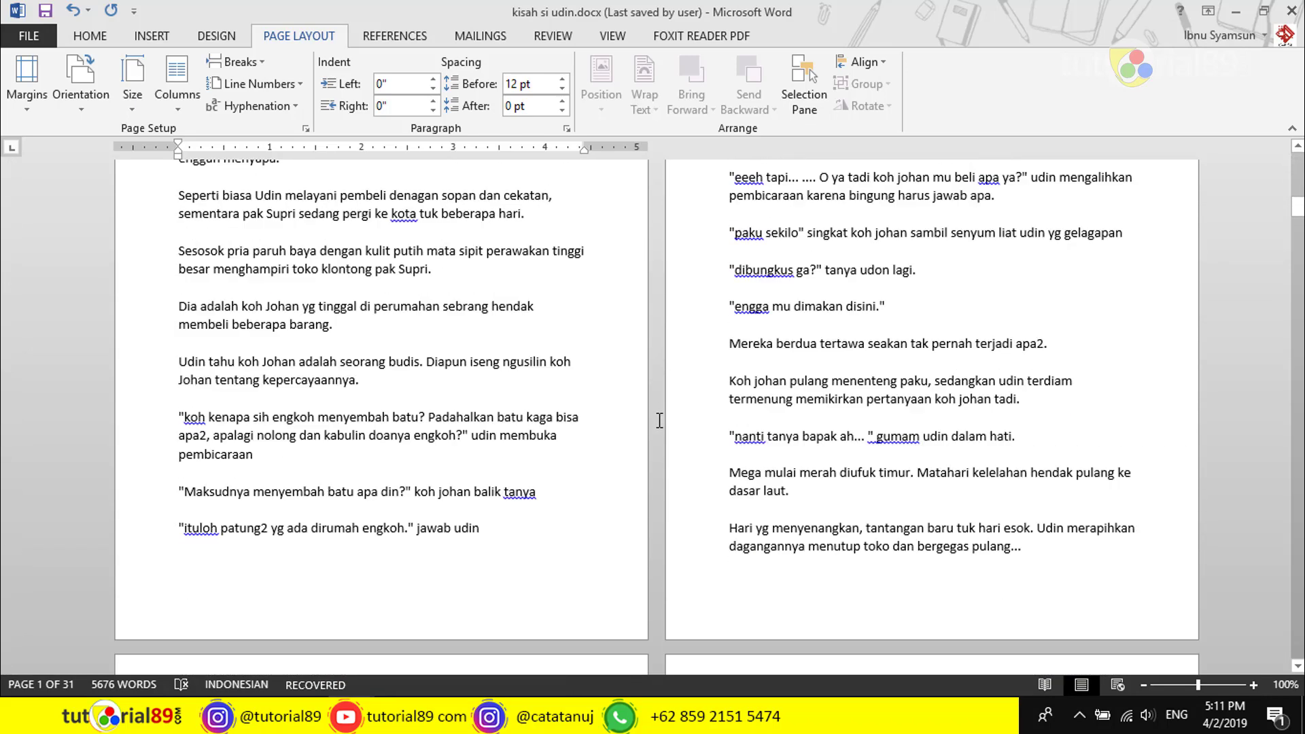
pyautogui.scroll(10, 659, 419)
pyautogui.scroll(4, 658, 420)
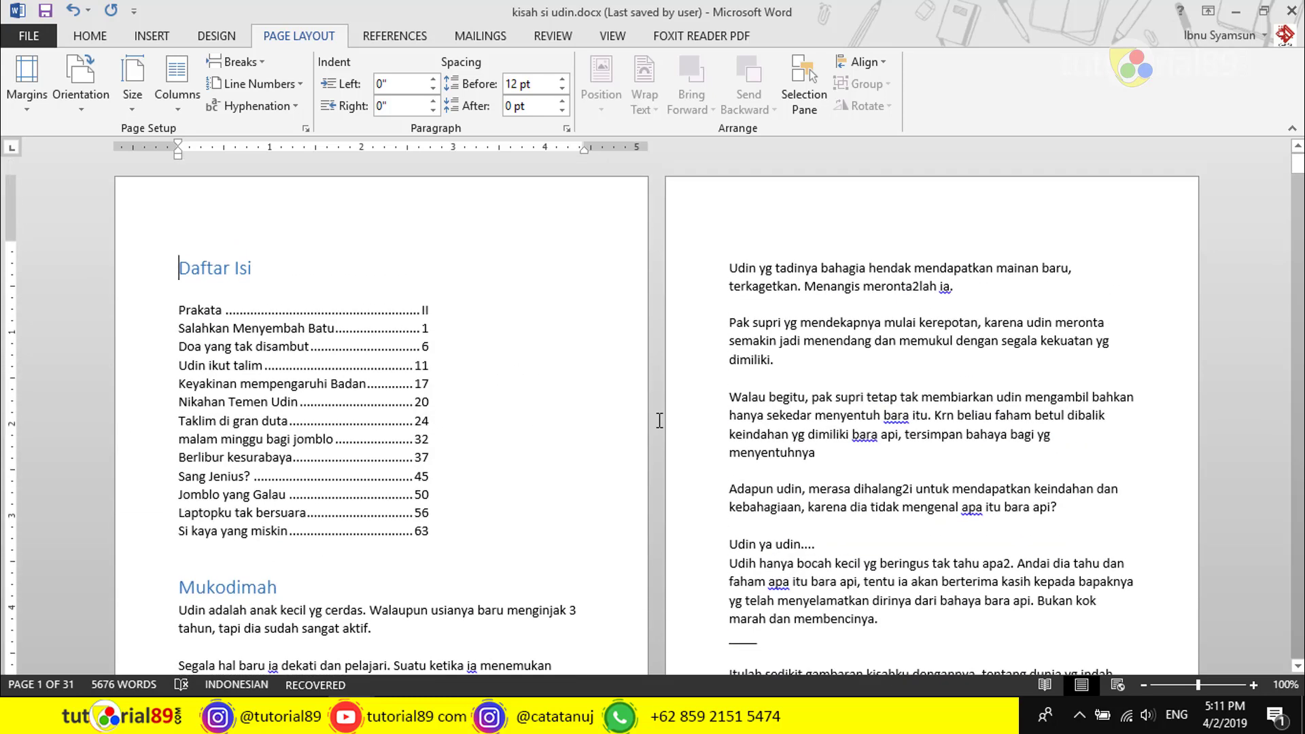
pyautogui.moveTo(296, 239)
pyautogui.click(87, 37)
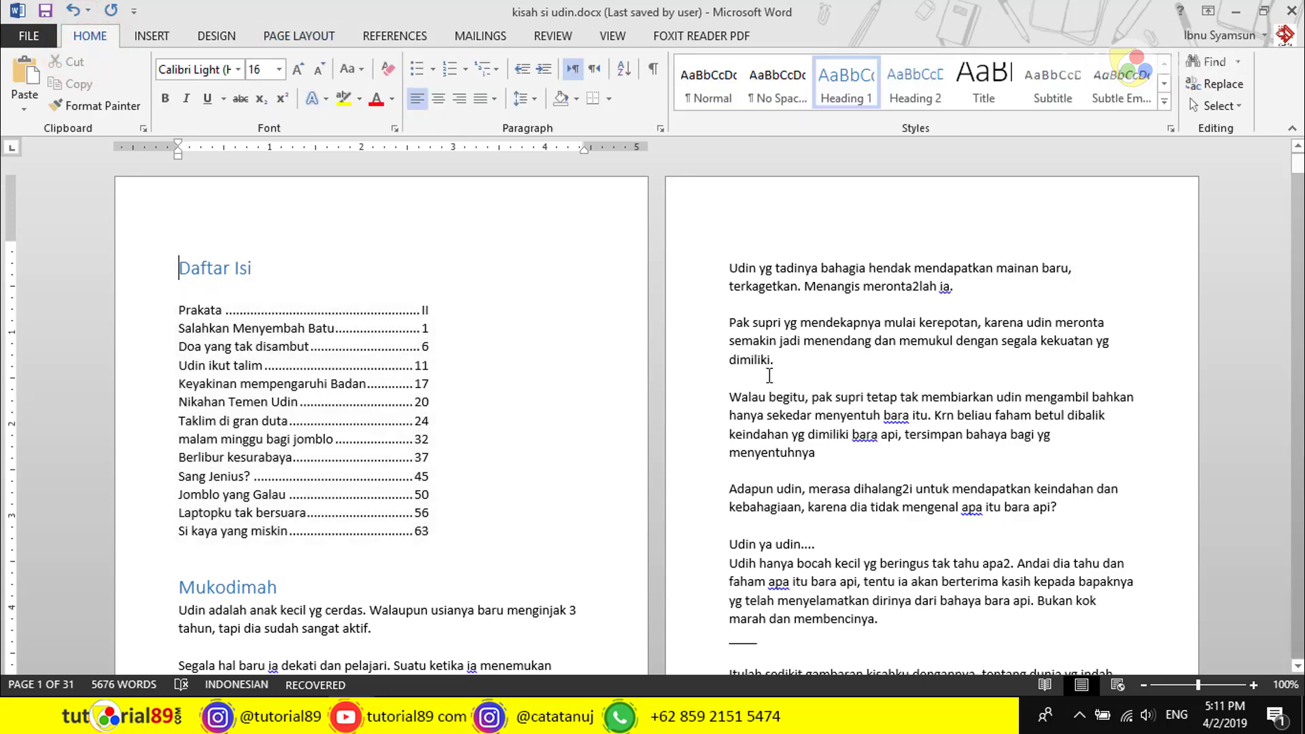
pyautogui.click(313, 39)
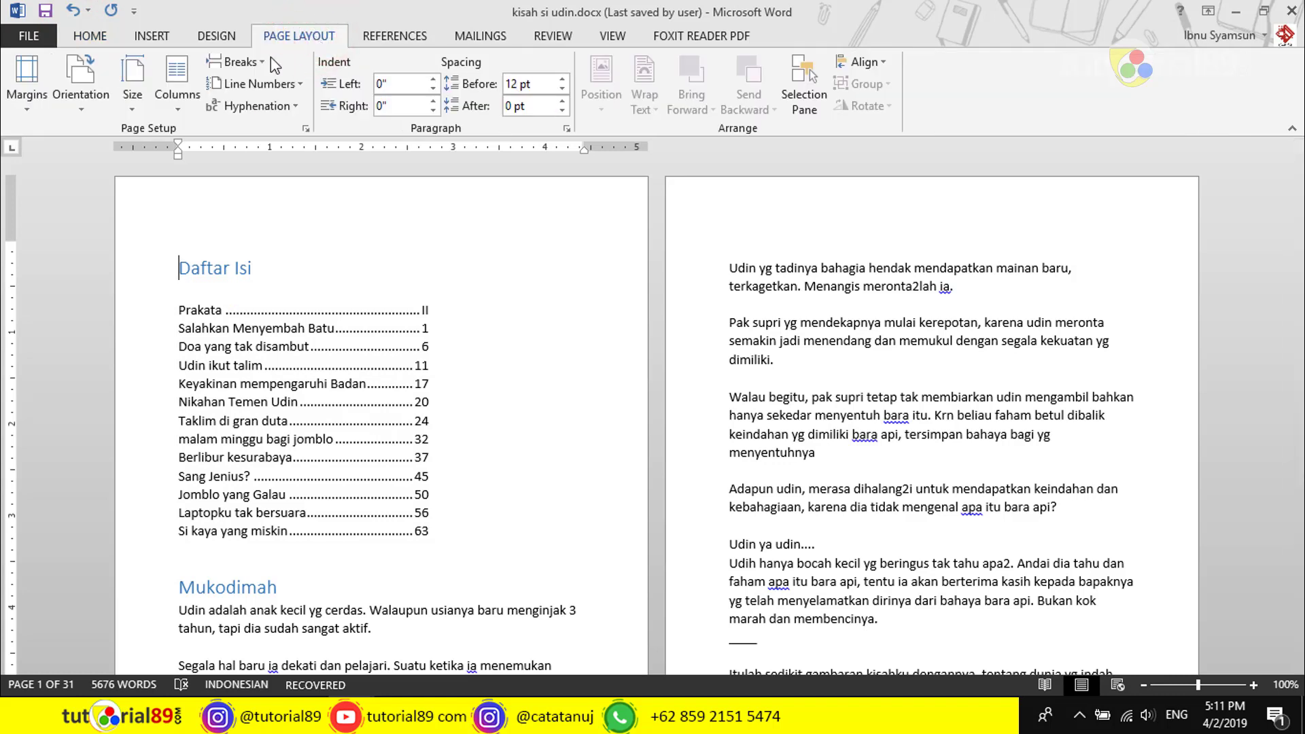
# - Switch kisah si udin.docx to landscape and check the Daftar Isi and Mukodimah pages
pyautogui.click(82, 114)
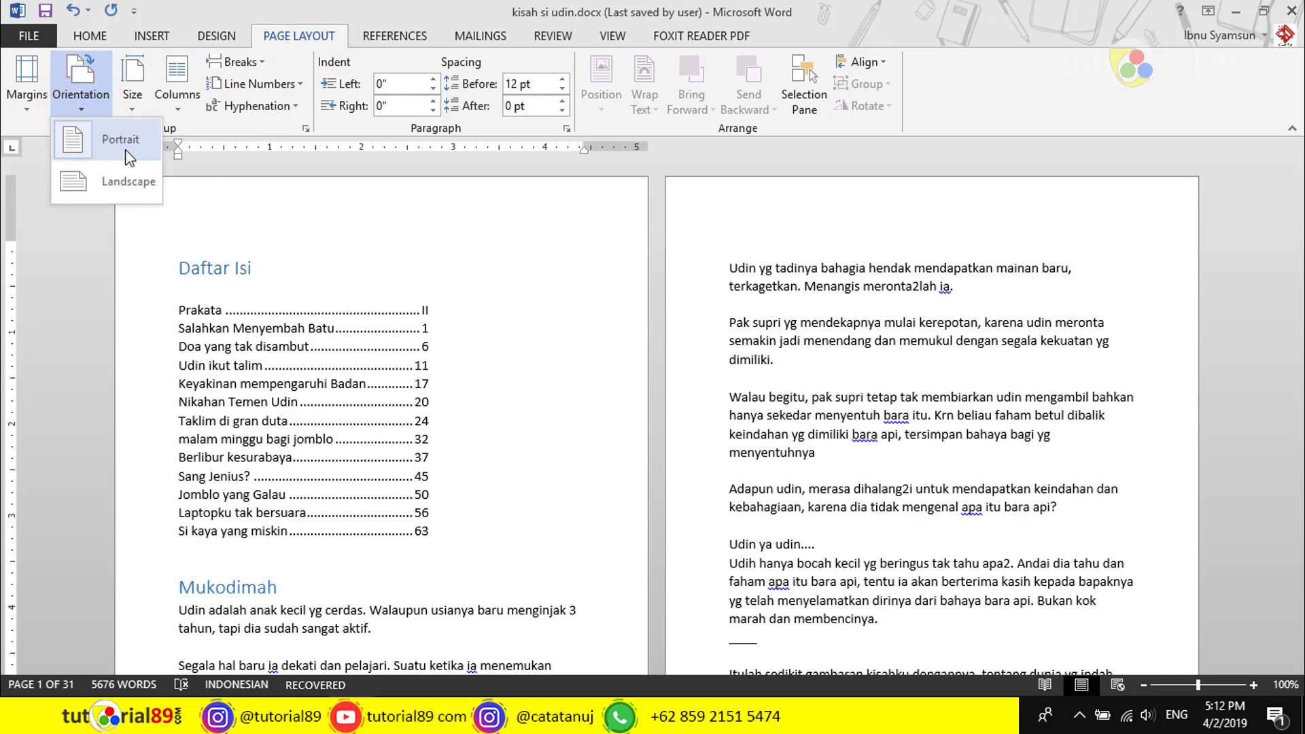
pyautogui.click(139, 182)
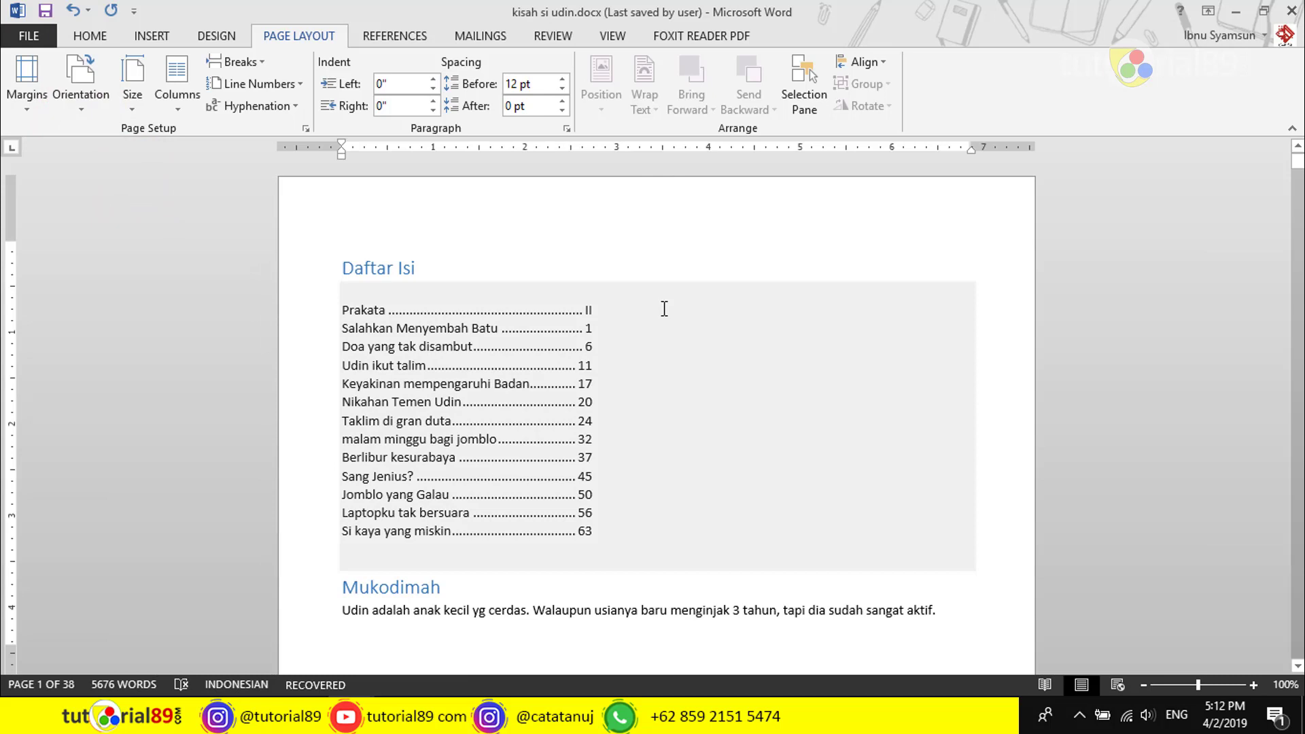
pyautogui.scroll(-2, 858, 228)
pyautogui.scroll(-1, 857, 228)
pyautogui.scroll(2, 857, 228)
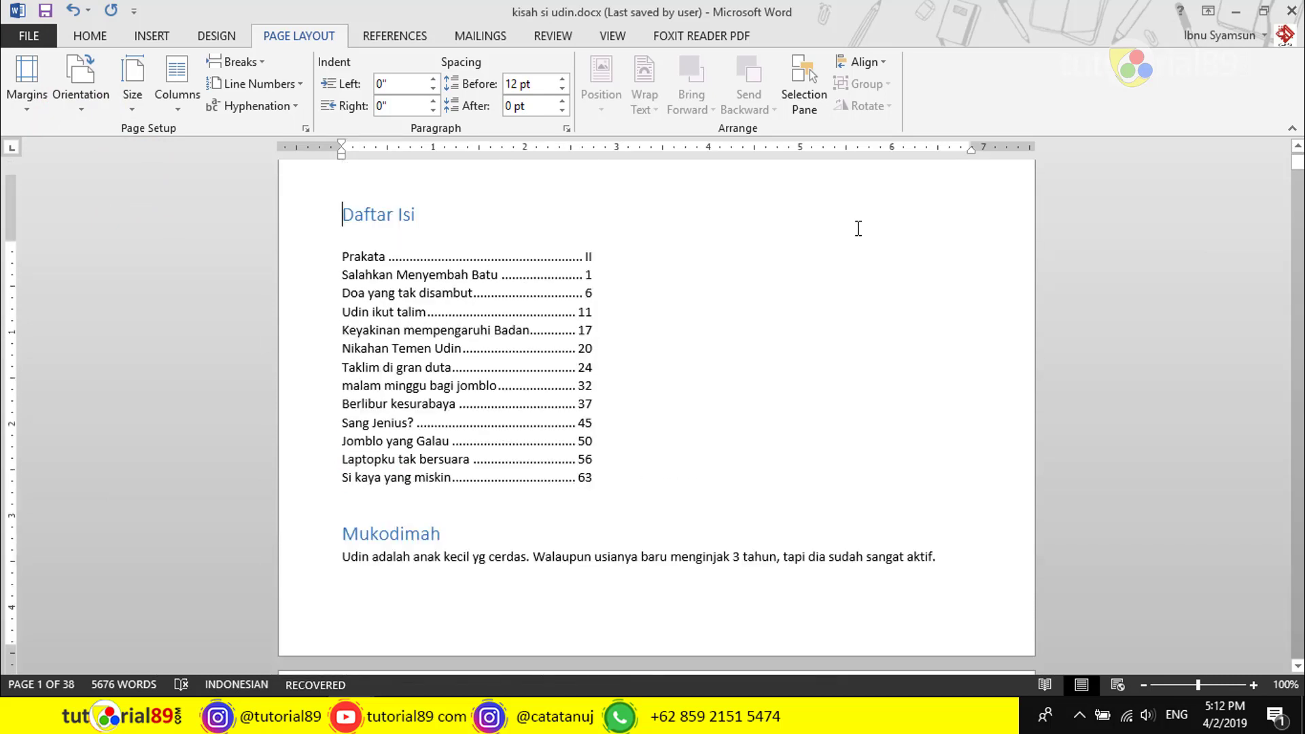
pyautogui.scroll(1, 858, 229)
pyautogui.click(504, 243)
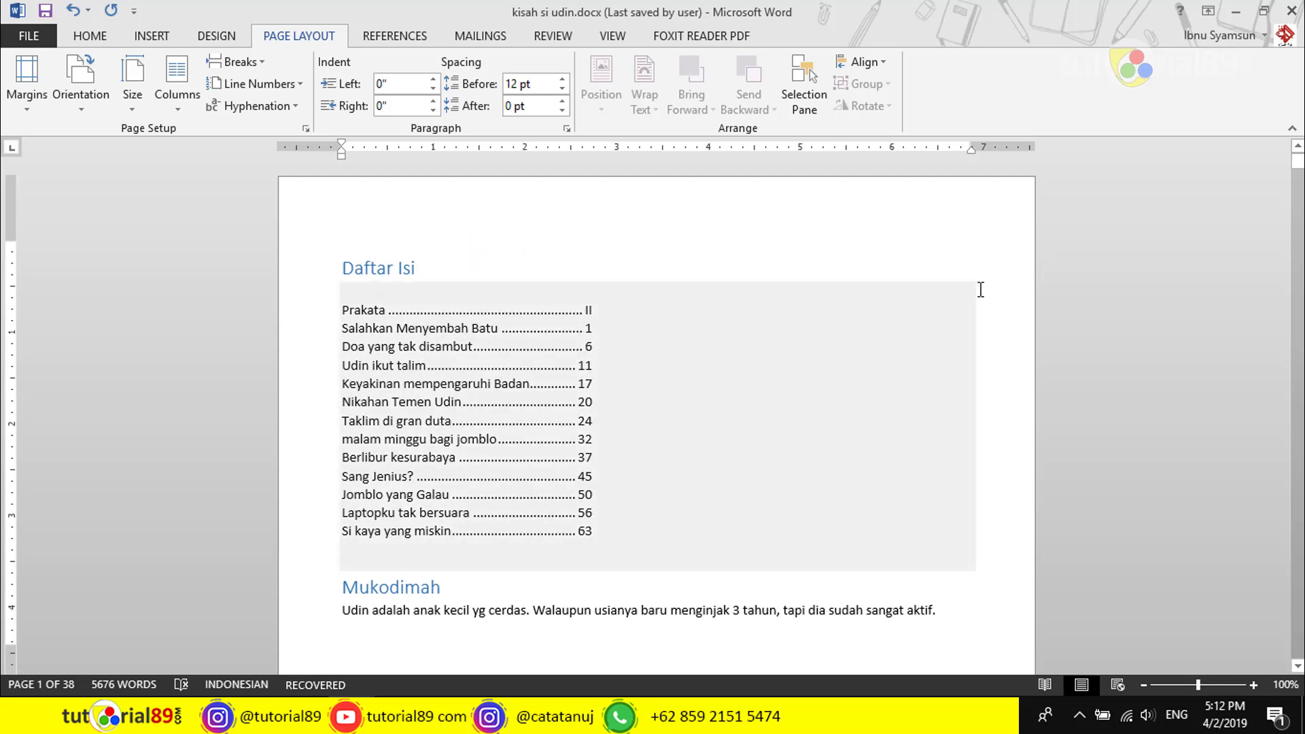
pyautogui.scroll(-2, 1017, 289)
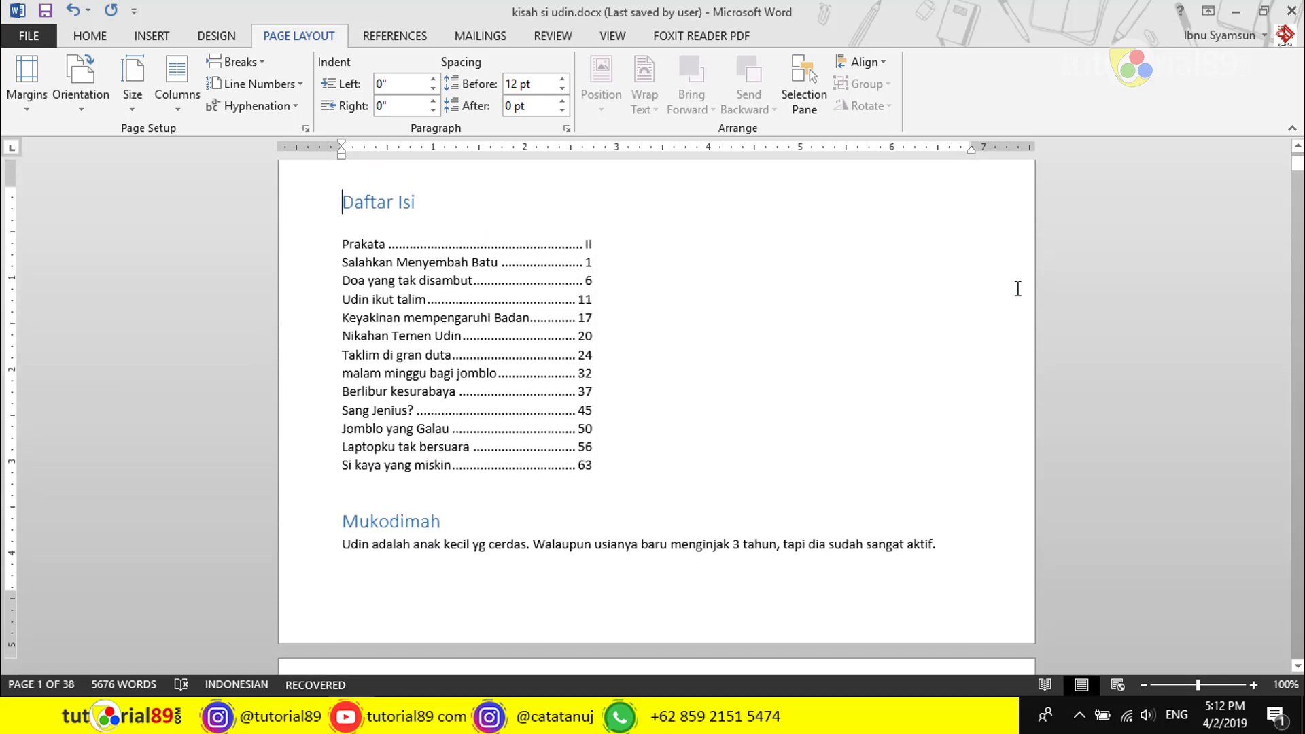
pyautogui.scroll(2, 1017, 288)
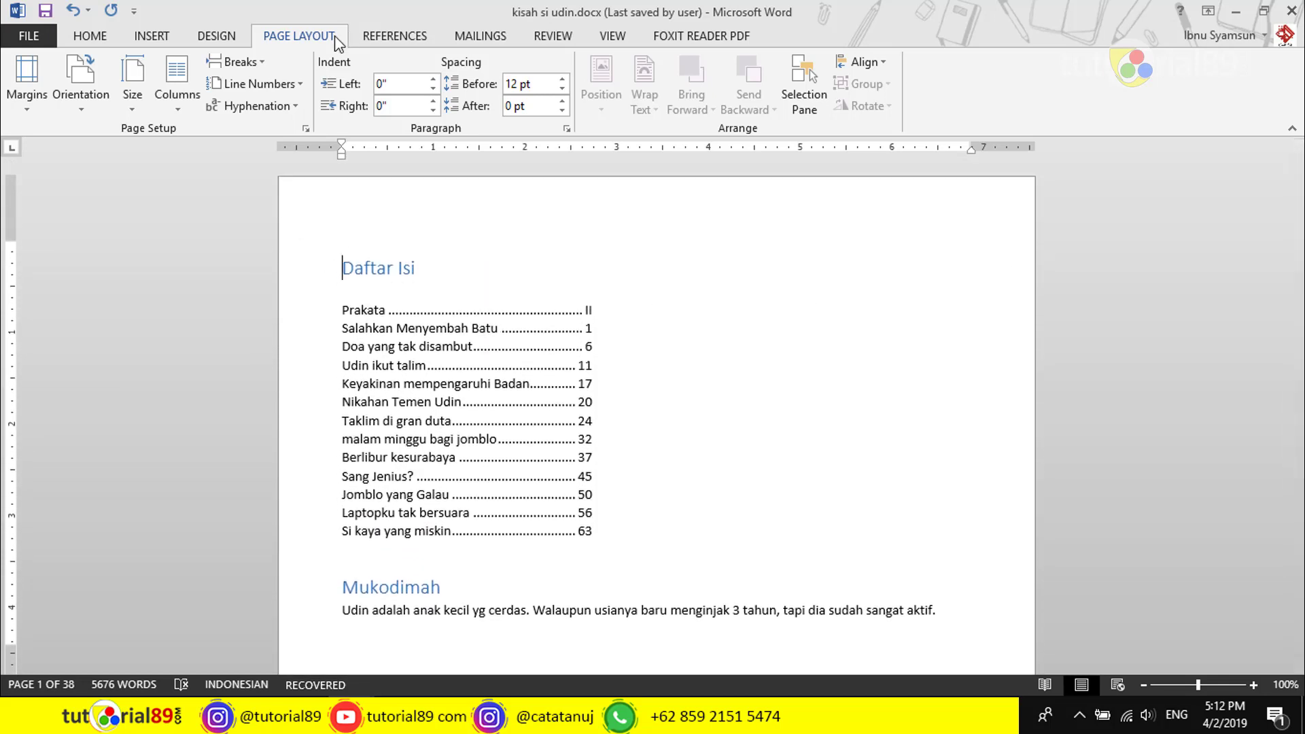
# - Open the Columns dialog through Columns > More Columns
pyautogui.click(179, 111)
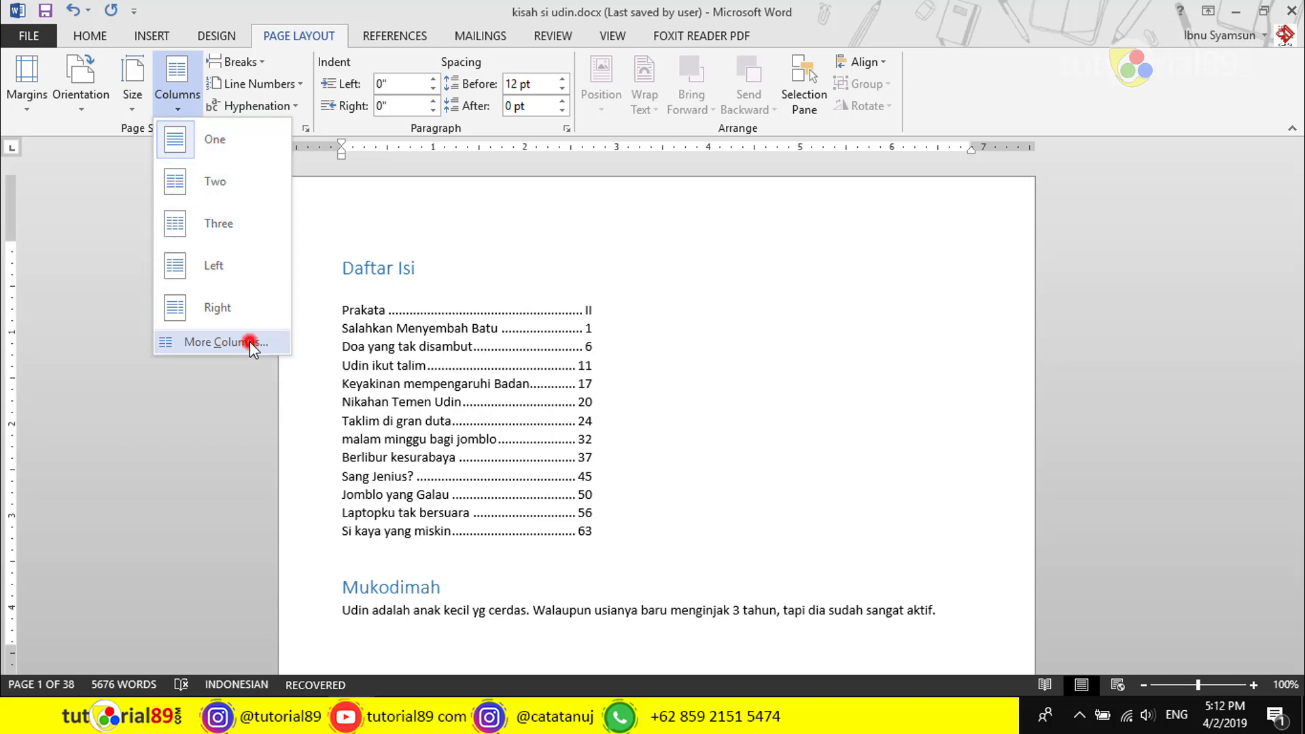
pyautogui.click(250, 342)
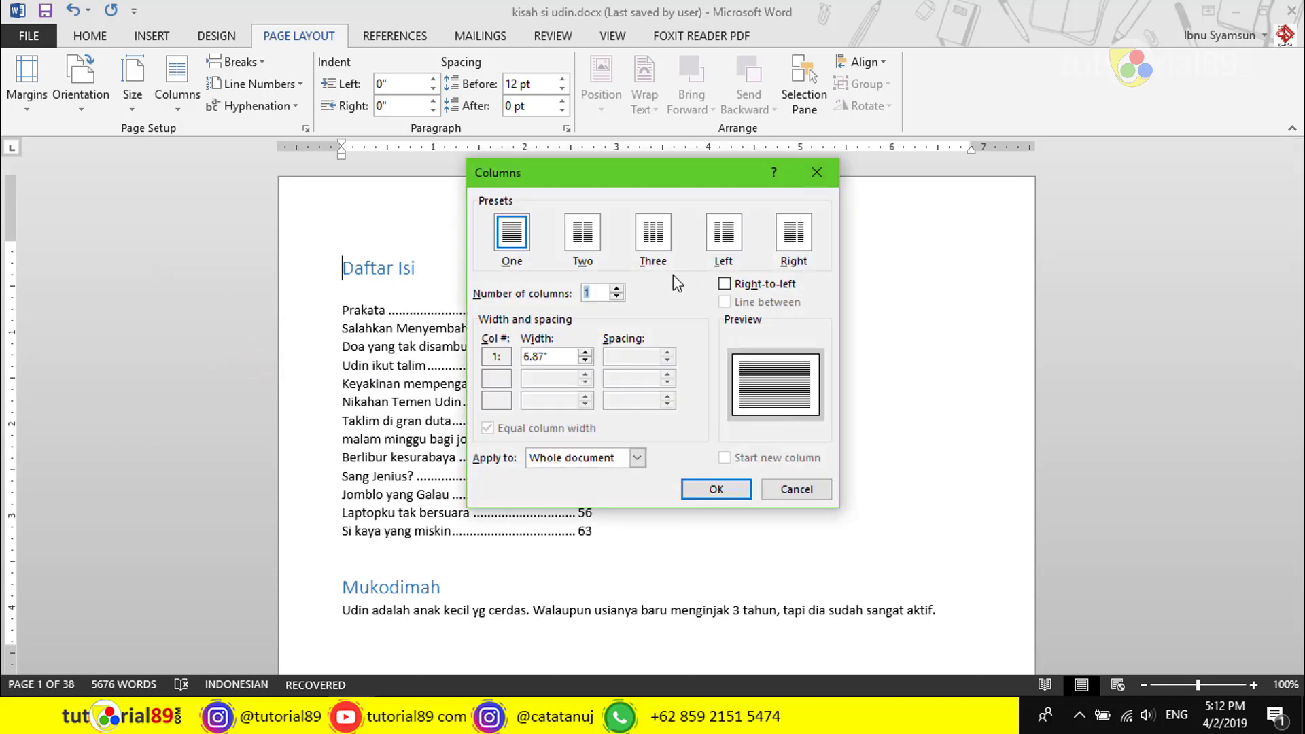
# - Set the number of columns to 2 with the Two preset: equal 3.19" columns, 0.49" spacing
pyautogui.click(595, 292)
pyautogui.click(617, 289)
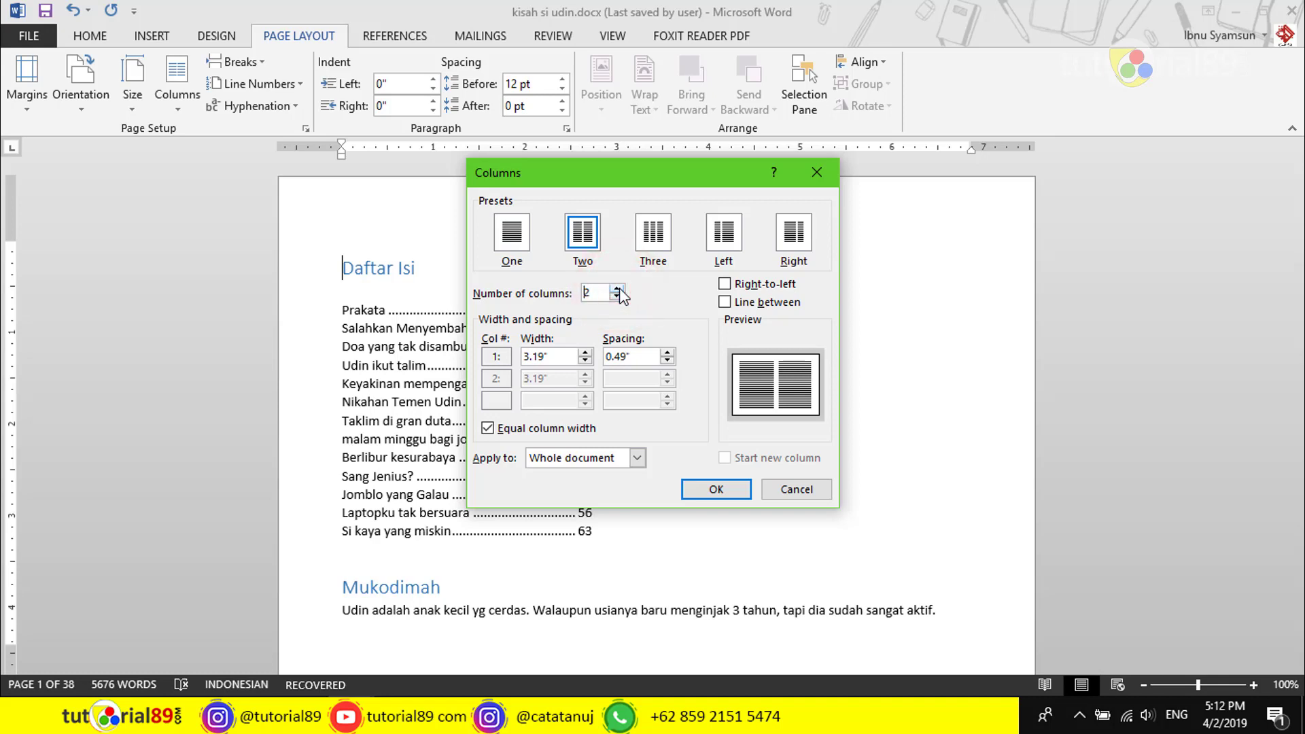
pyautogui.click(598, 292)
pyautogui.write('4')
pyautogui.click(643, 305)
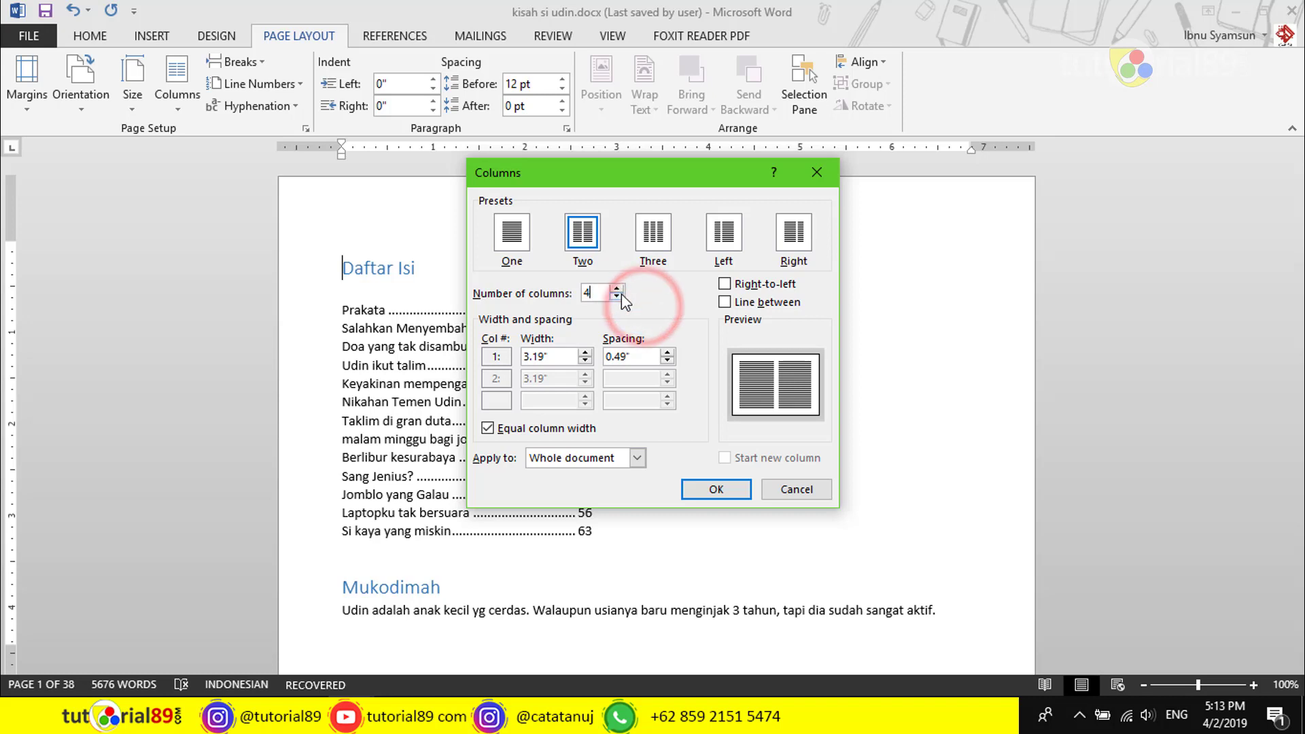
pyautogui.click(616, 288)
pyautogui.click(616, 297)
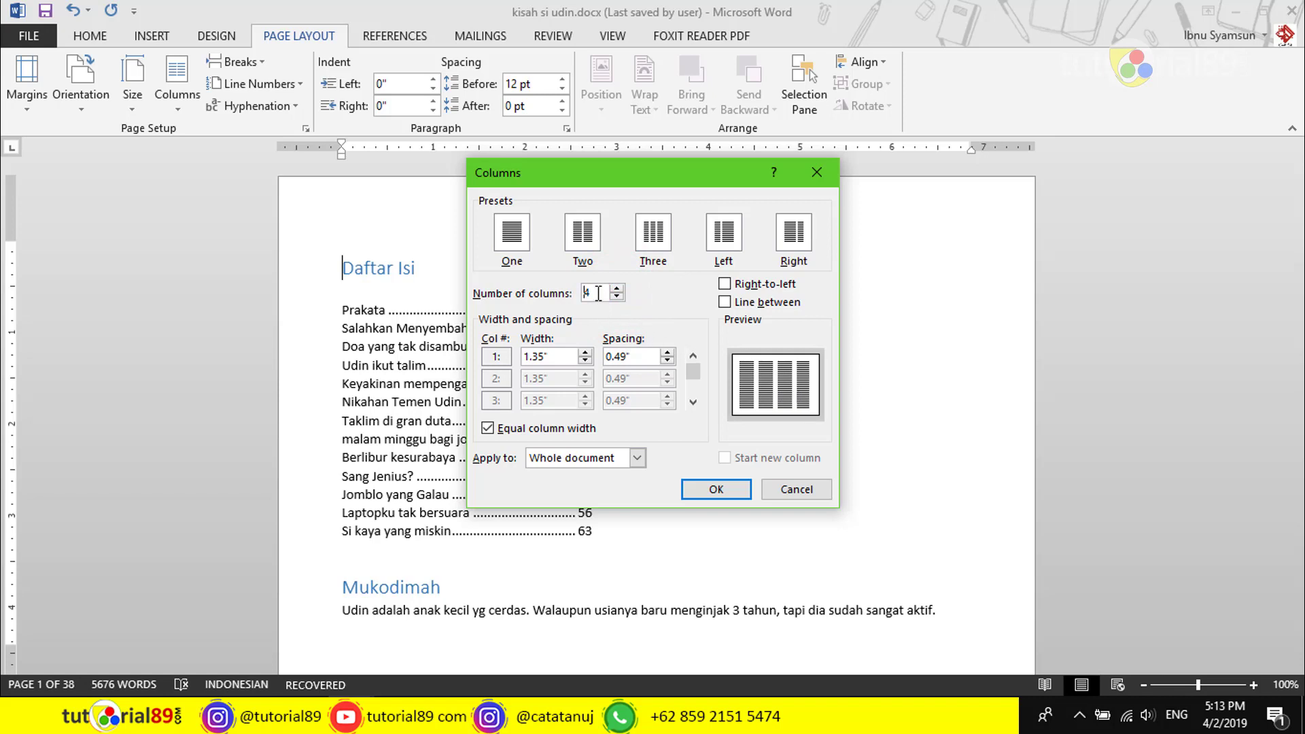
pyautogui.moveTo(598, 292); pyautogui.dragTo(577, 294)
pyautogui.write('2')
pyautogui.click(653, 309)
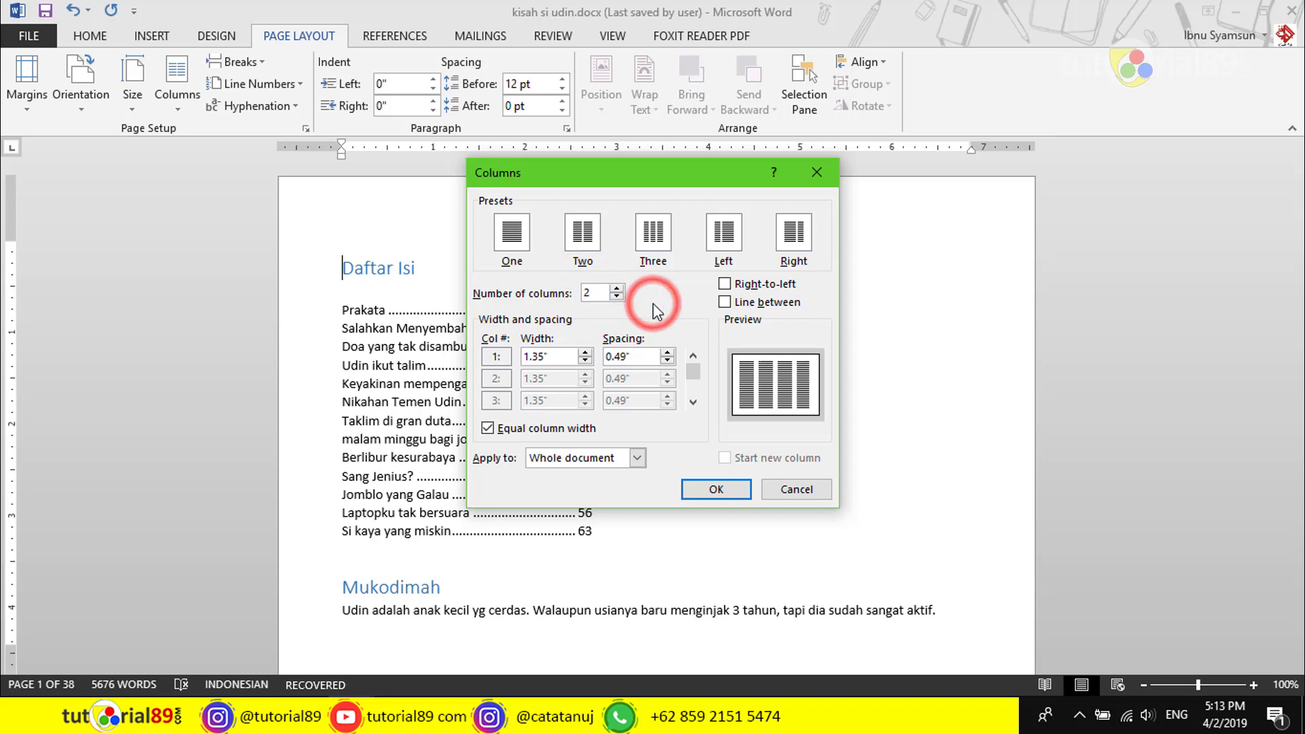
pyautogui.click(581, 231)
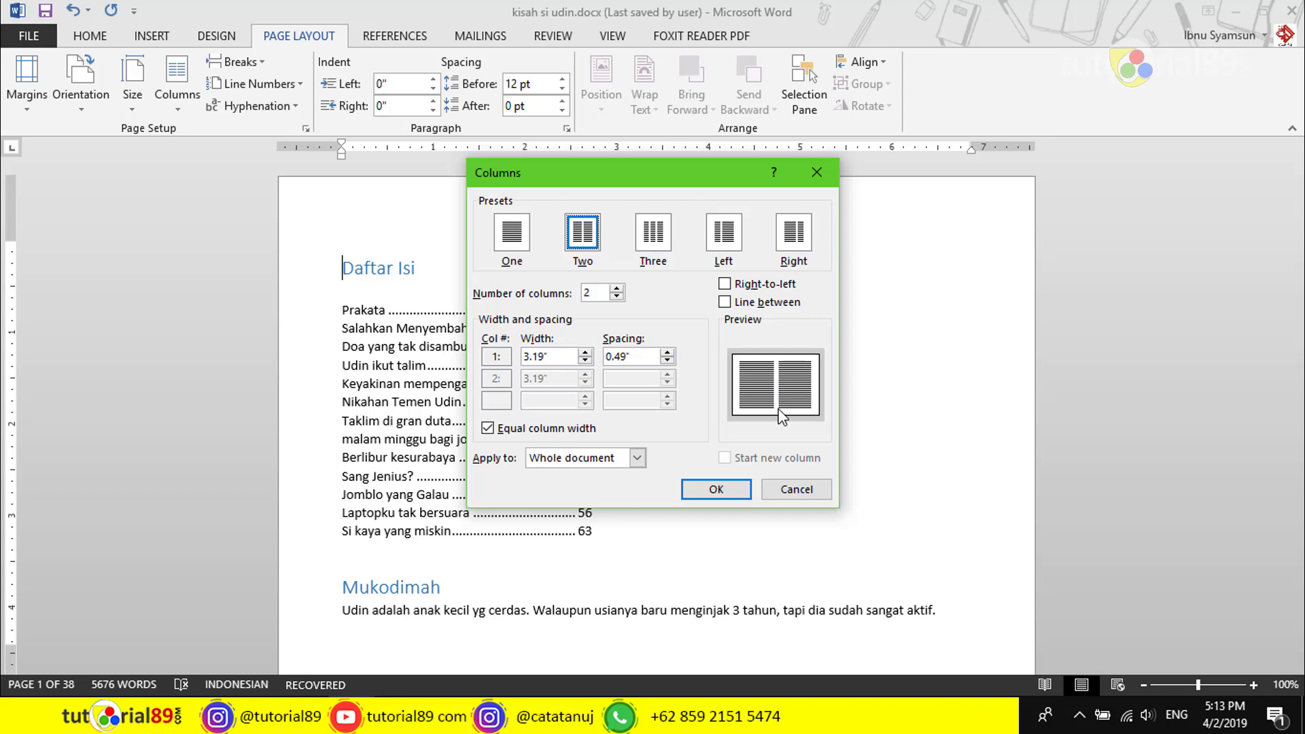
# - Widen column spacing to 1", add a line between, and apply the layout
pyautogui.click(668, 352)
pyautogui.click(667, 352)
pyautogui.click(667, 352)
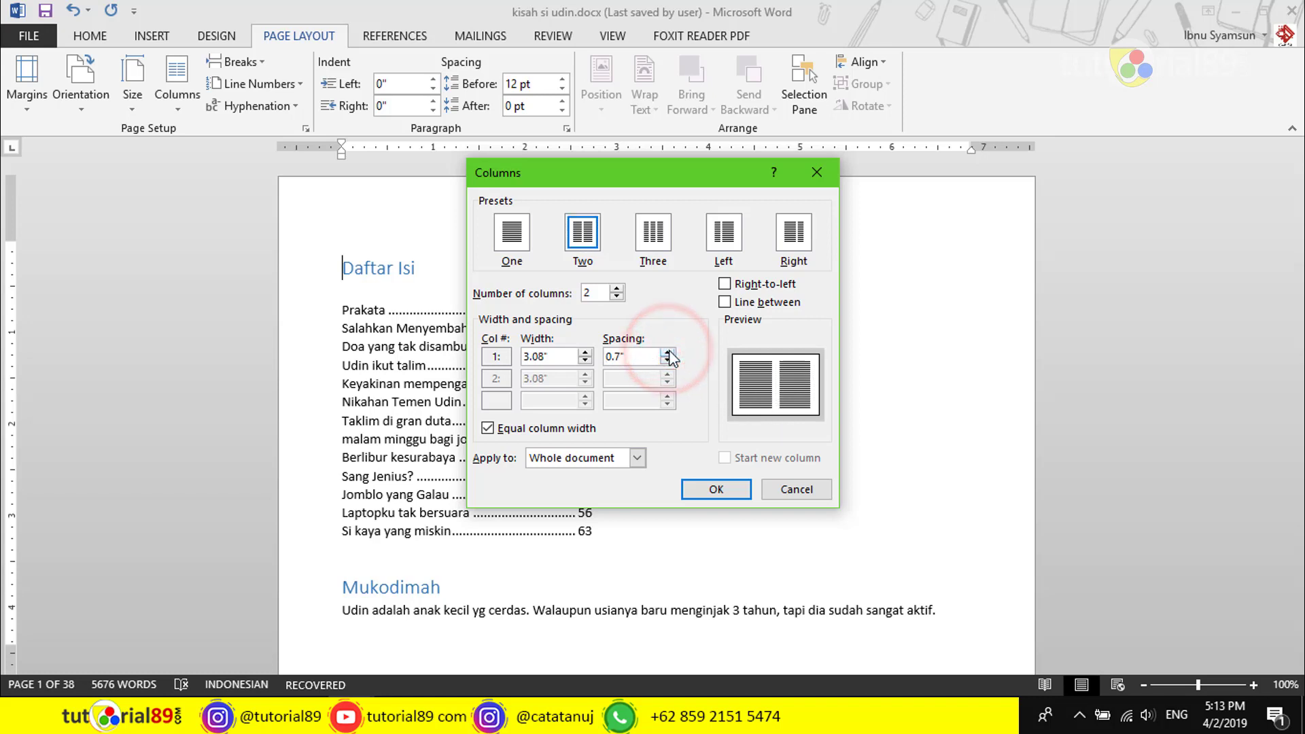
pyautogui.click(668, 353)
pyautogui.click(668, 353)
pyautogui.click(668, 353)
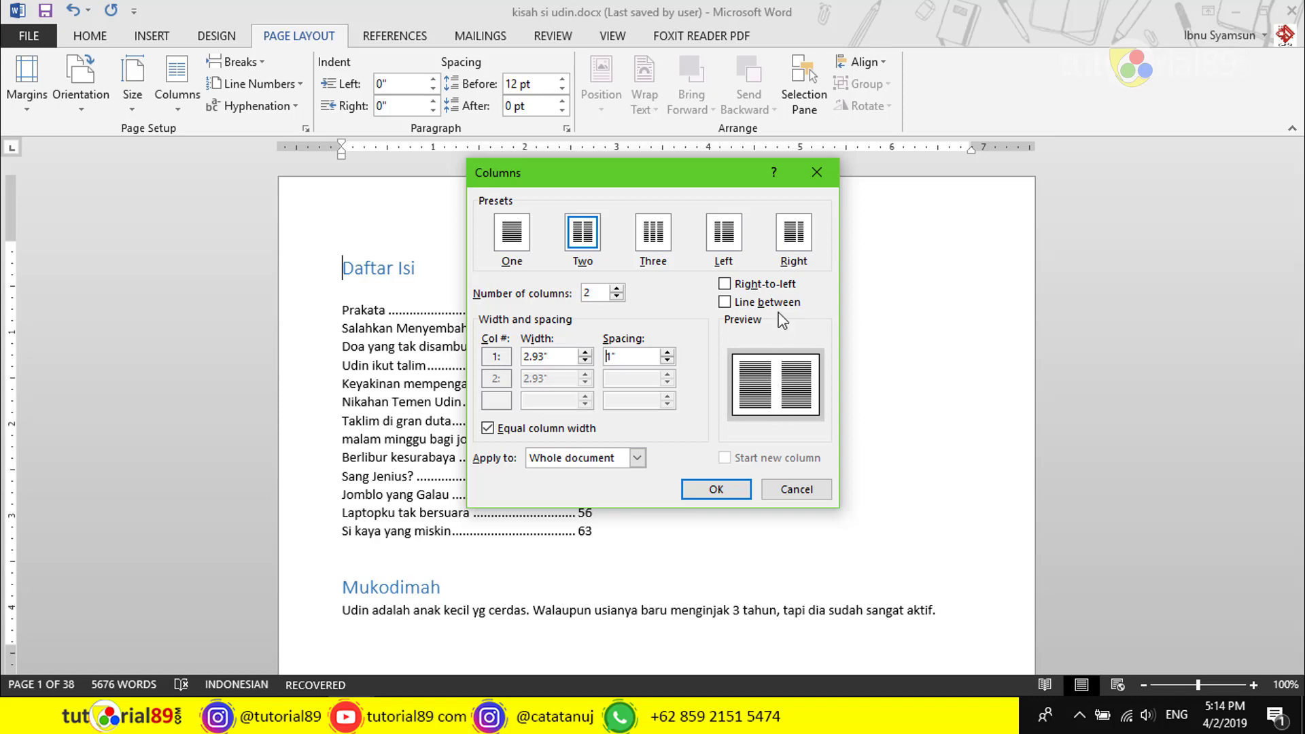
pyautogui.click(723, 303)
pyautogui.click(704, 495)
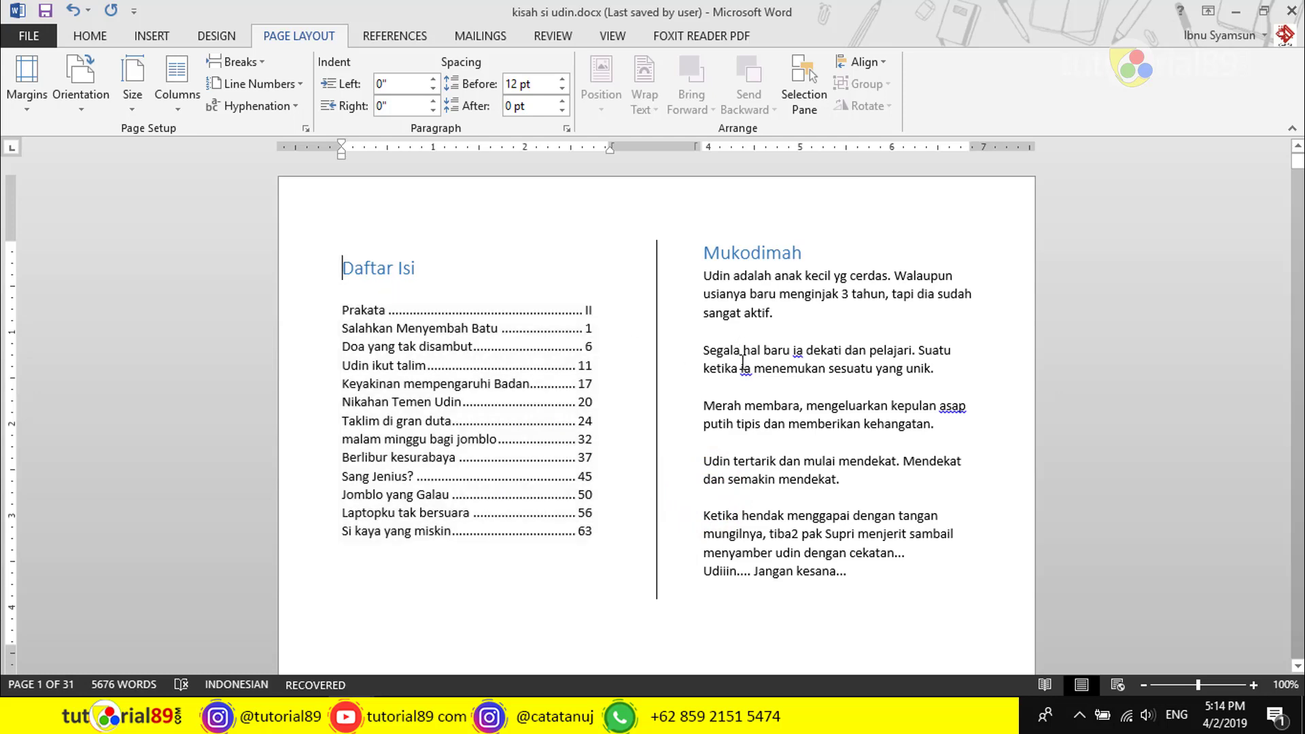
pyautogui.scroll(-3, 743, 358)
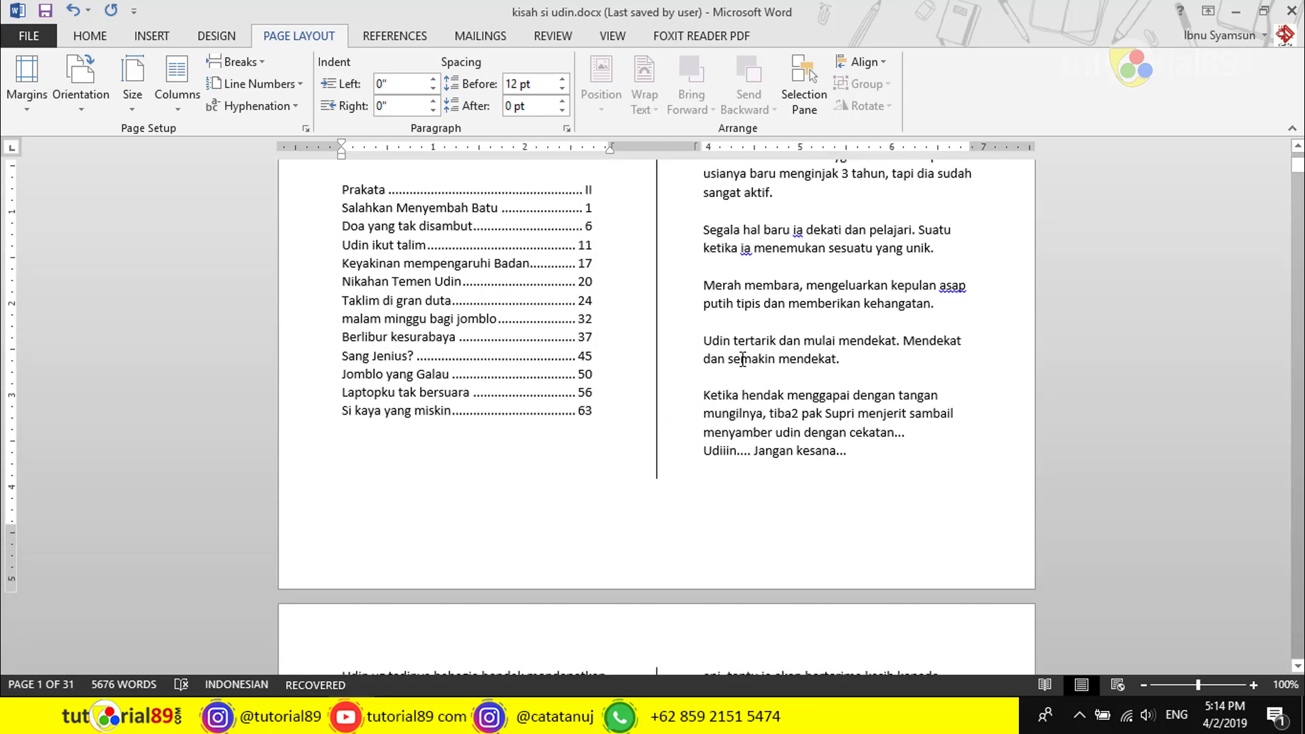
pyautogui.scroll(3, 743, 358)
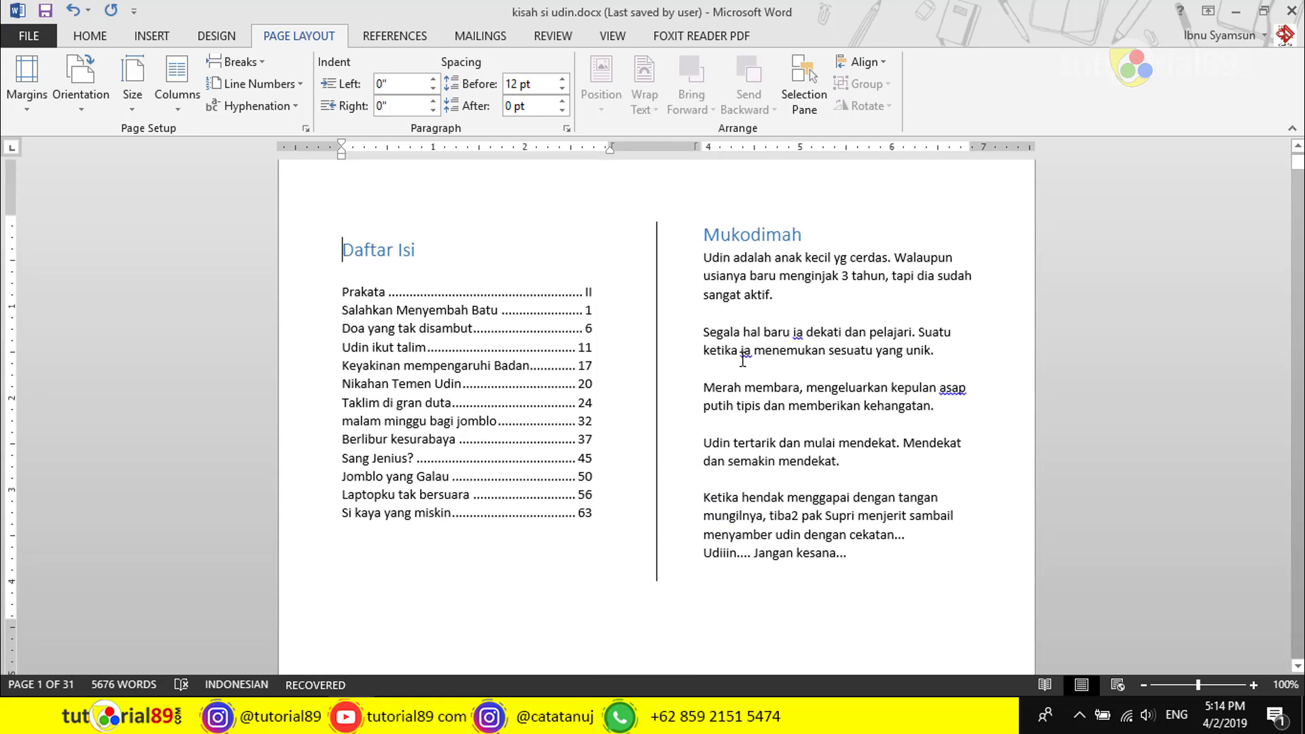
pyautogui.scroll(-2, 743, 358)
pyautogui.scroll(-3, 743, 359)
pyautogui.scroll(-5, 743, 360)
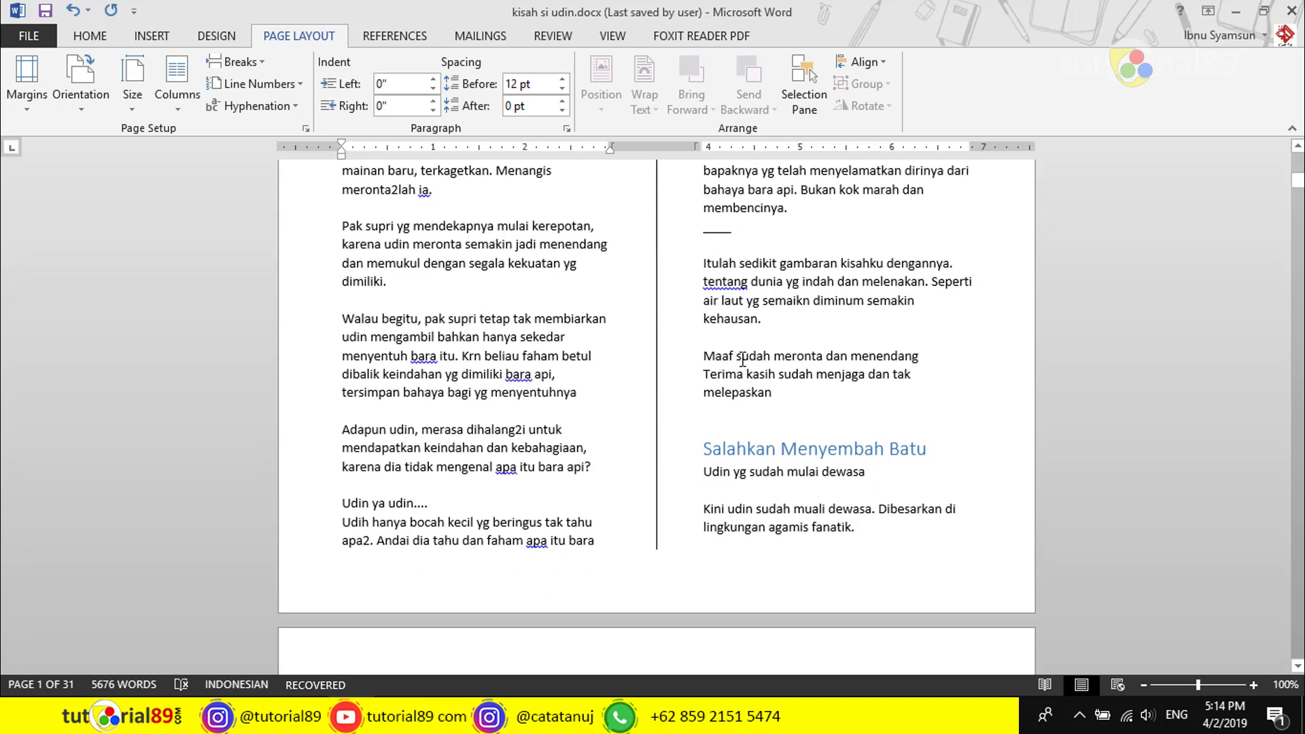
pyautogui.scroll(5, 745, 364)
pyautogui.scroll(5, 746, 373)
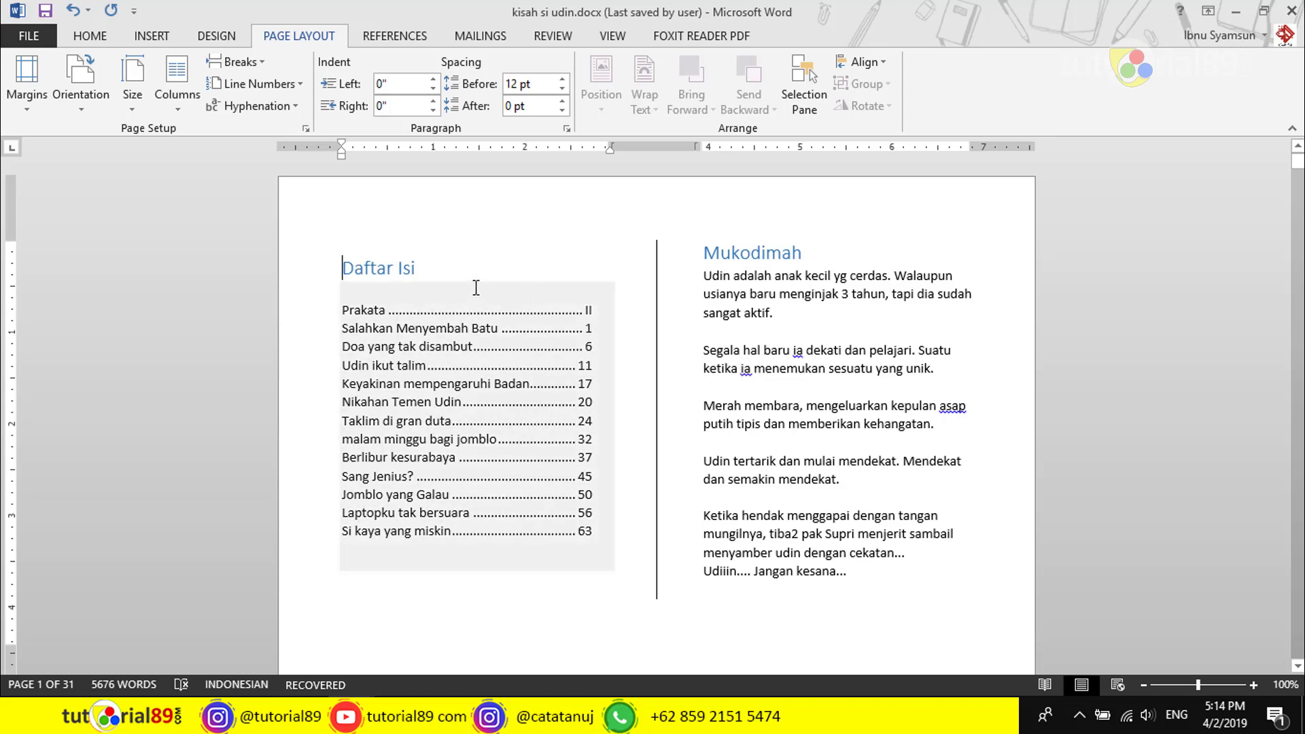
pyautogui.click(475, 267)
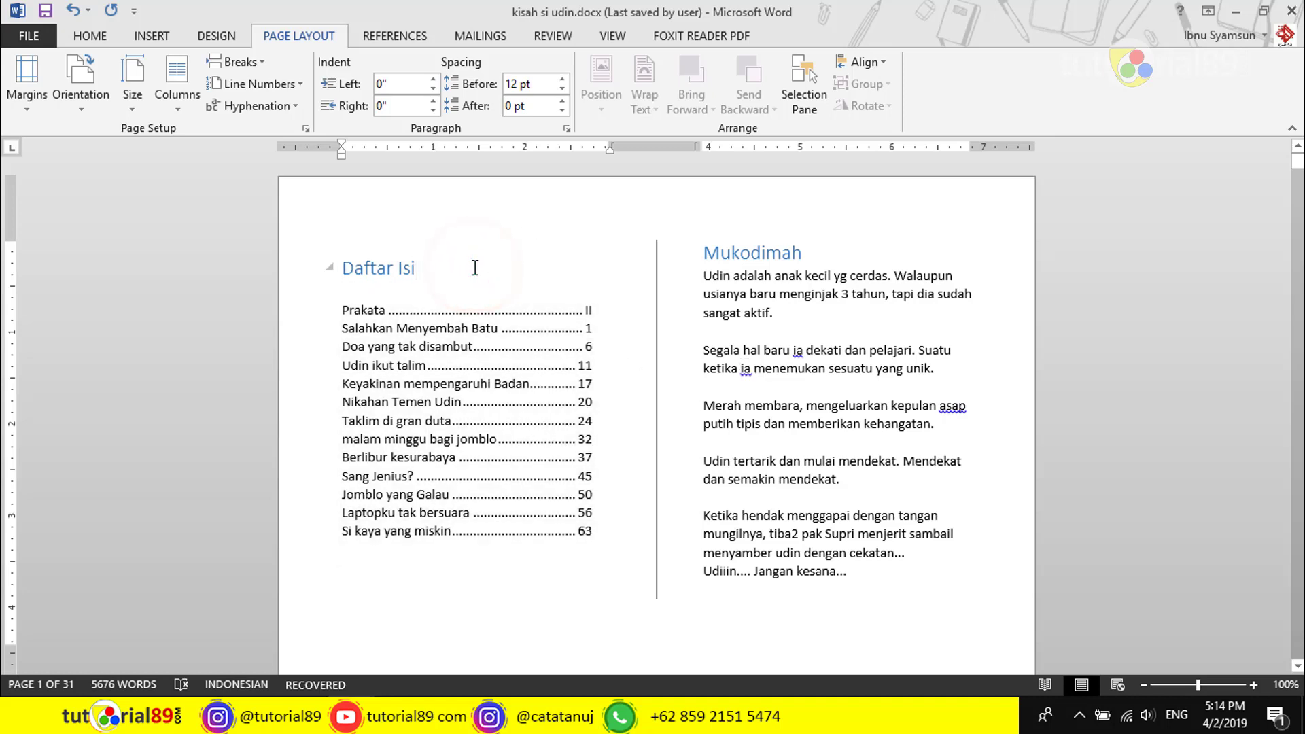
pyautogui.click(773, 252)
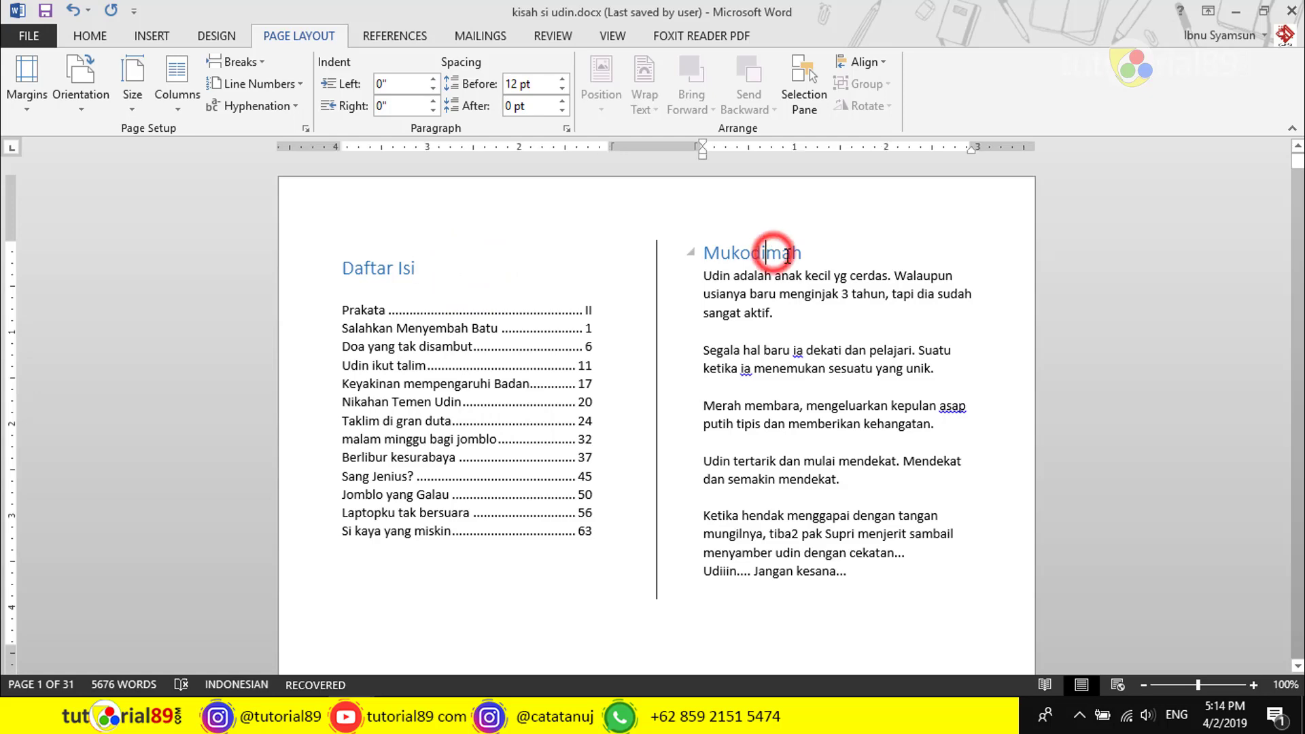
pyautogui.scroll(-1, 848, 289)
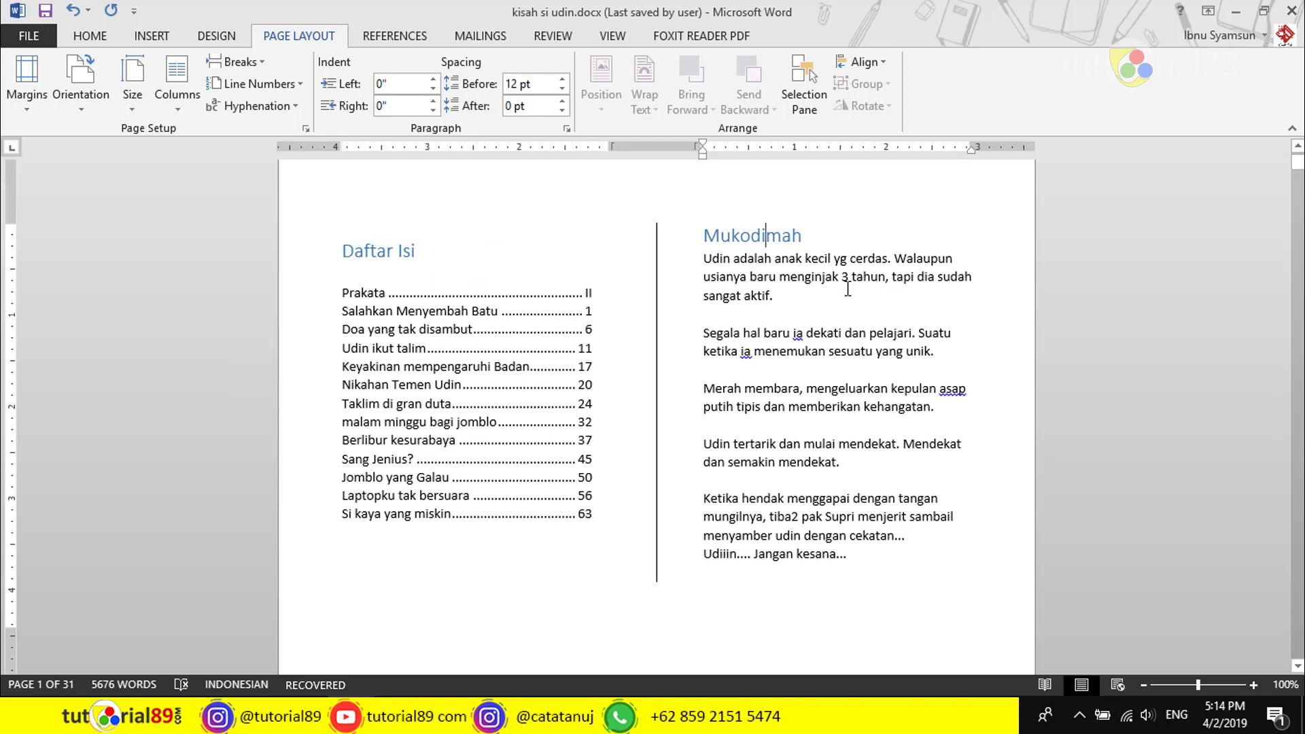
pyautogui.scroll(1, 848, 289)
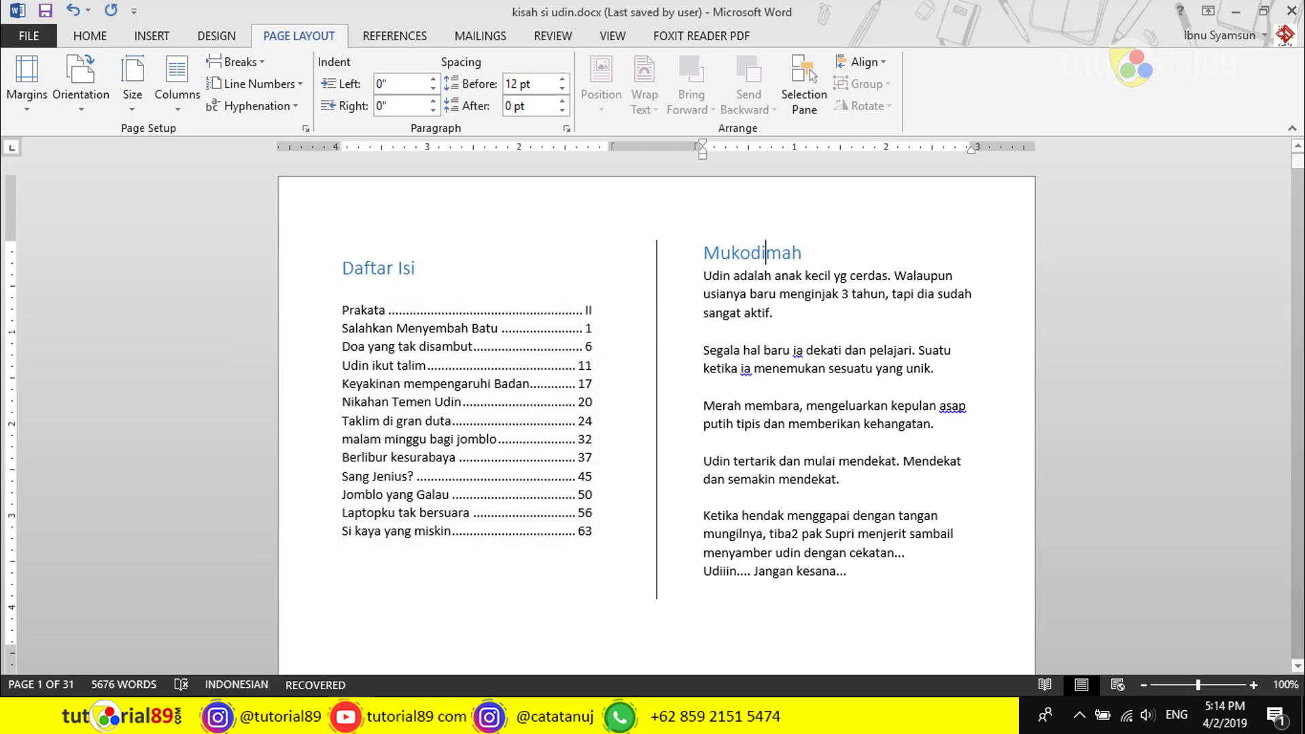
# - Switch to the Arabic Tahlil document, Document1
pyautogui.click(537, 639)
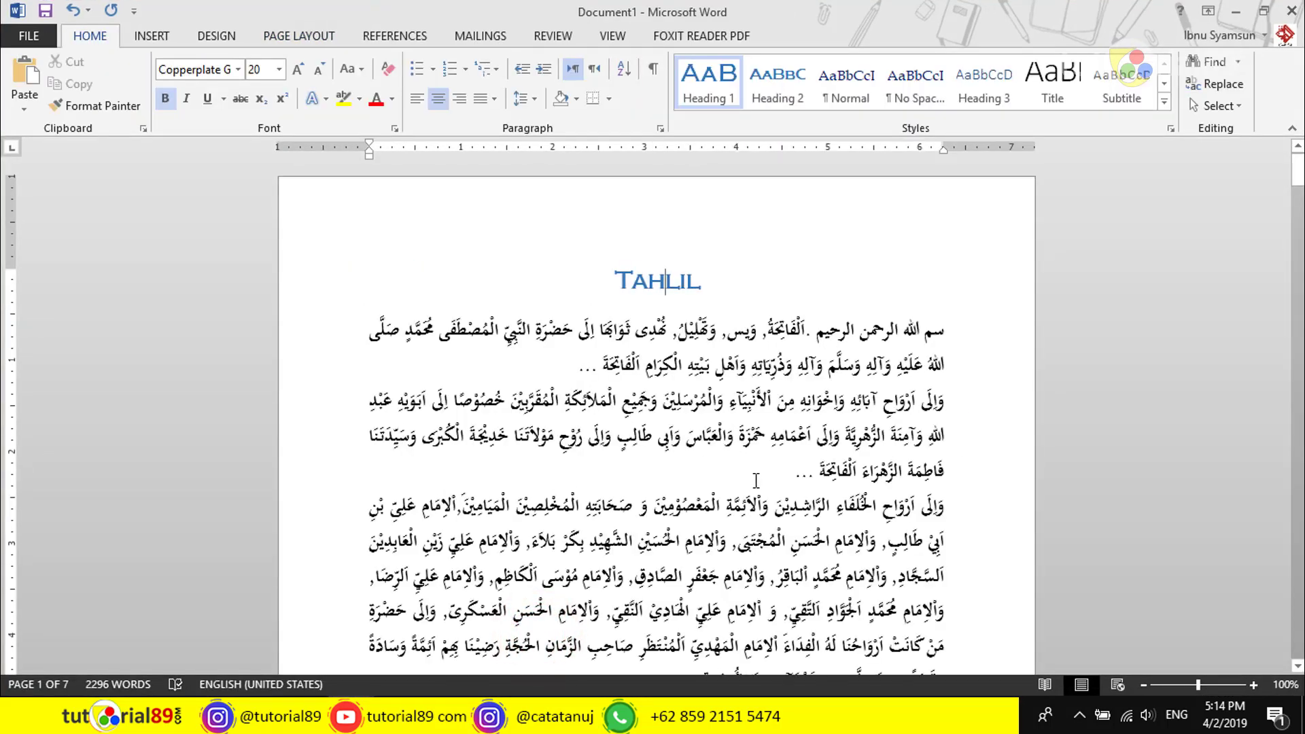
pyautogui.scroll(-3, 756, 480)
pyautogui.scroll(3, 755, 481)
# - Set Document1's pages to landscape orientation
pyautogui.click(305, 23)
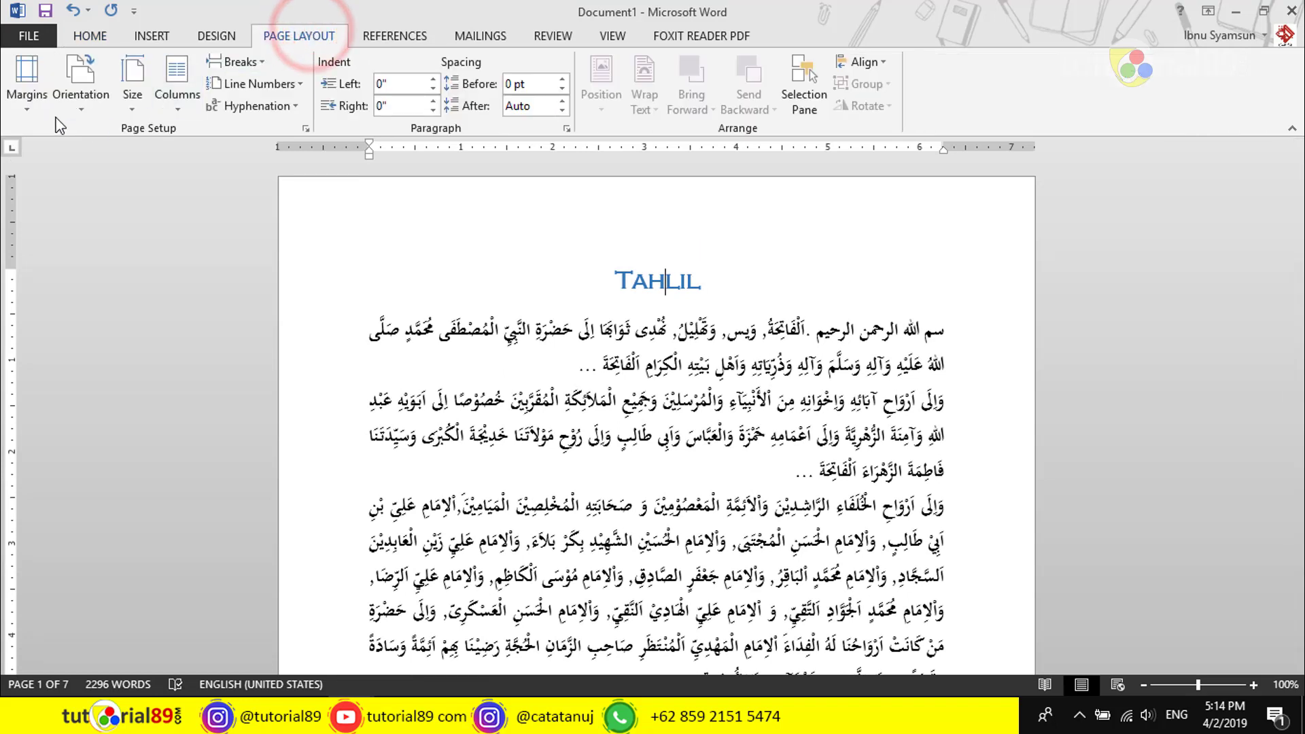
pyautogui.click(85, 85)
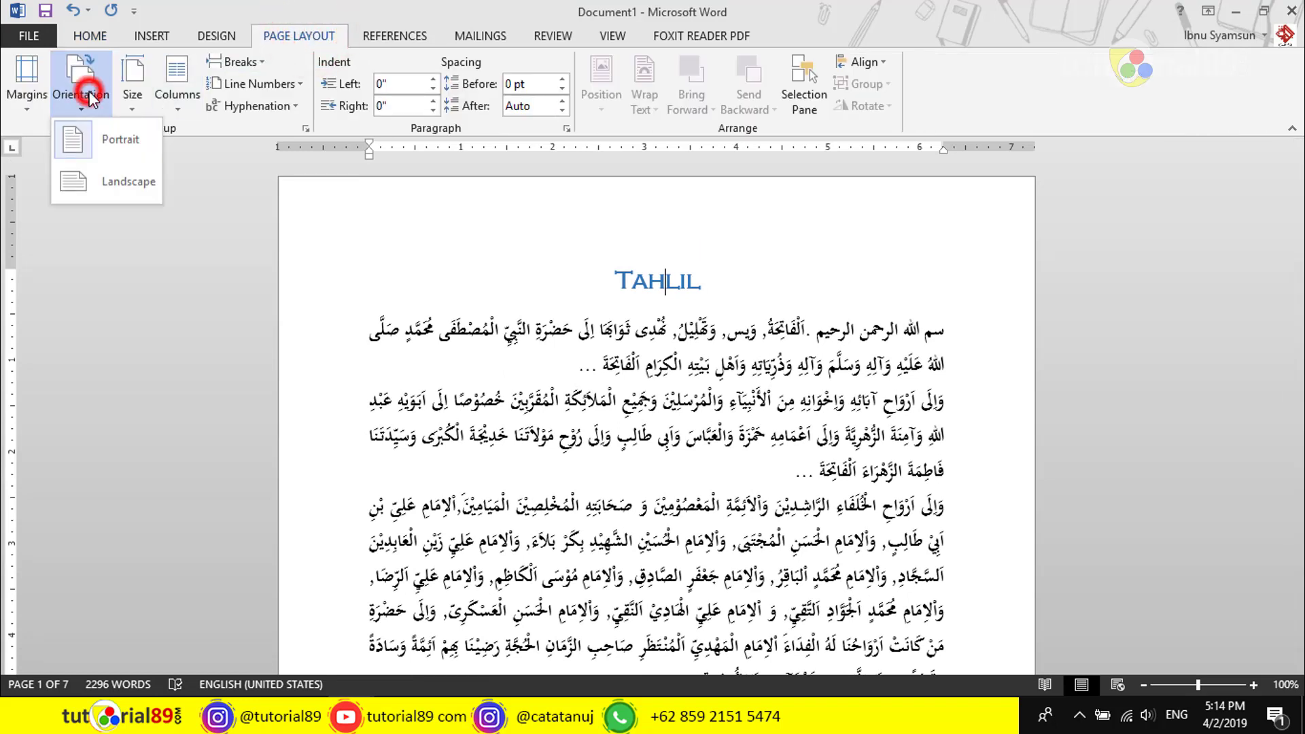
pyautogui.click(130, 179)
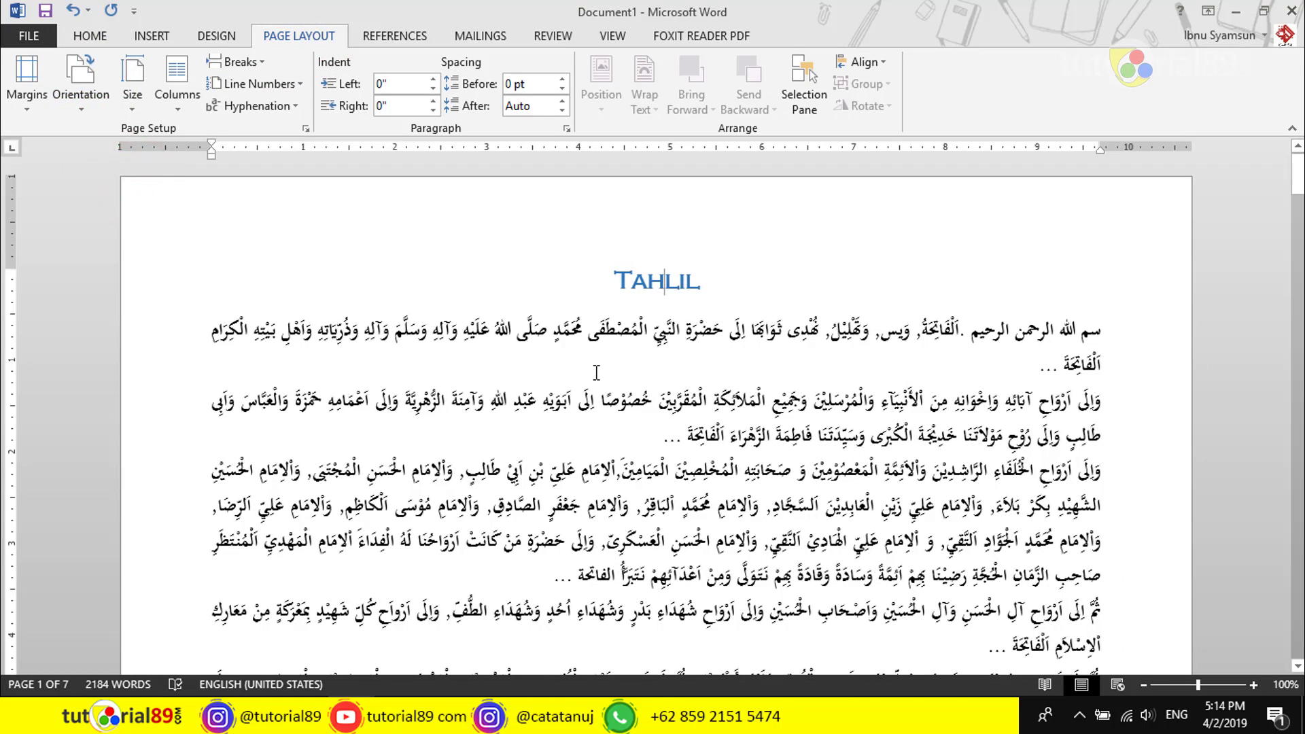
pyautogui.click(180, 102)
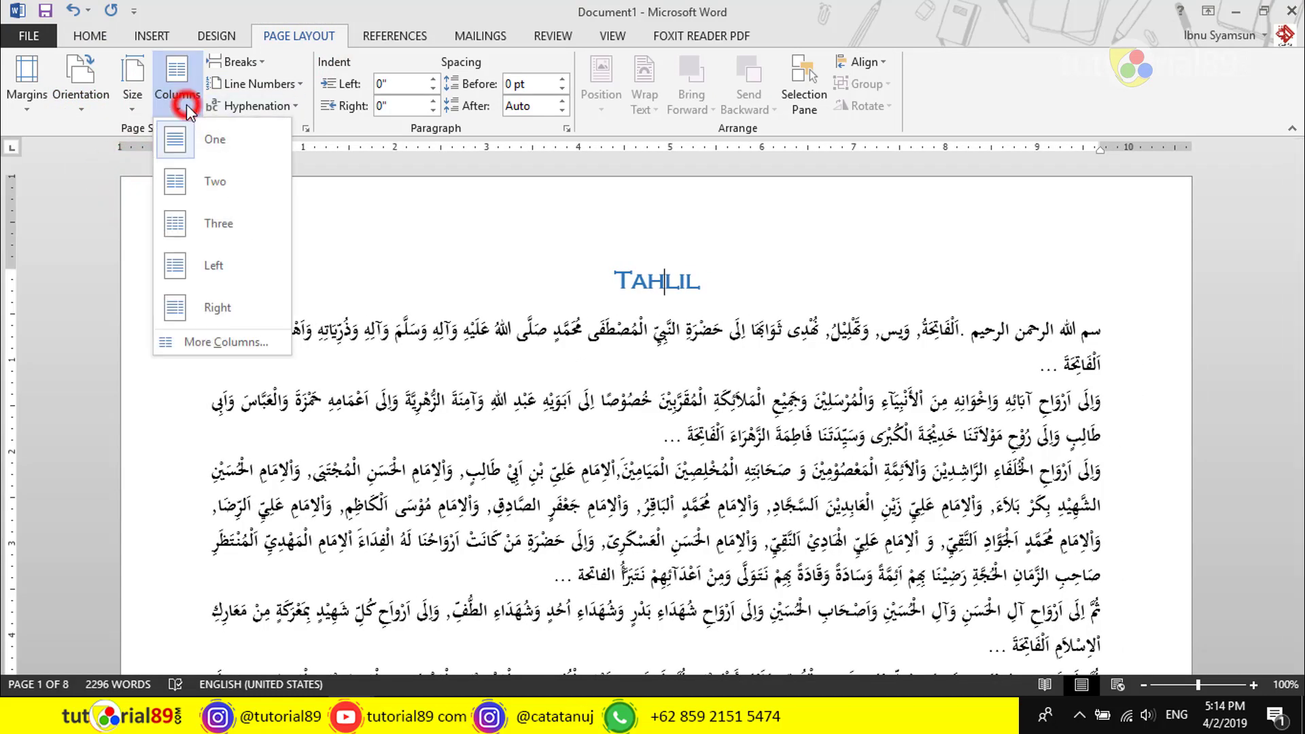
# - Choose two equal 4.35" columns with 1" spacing and a line between
pyautogui.click(272, 342)
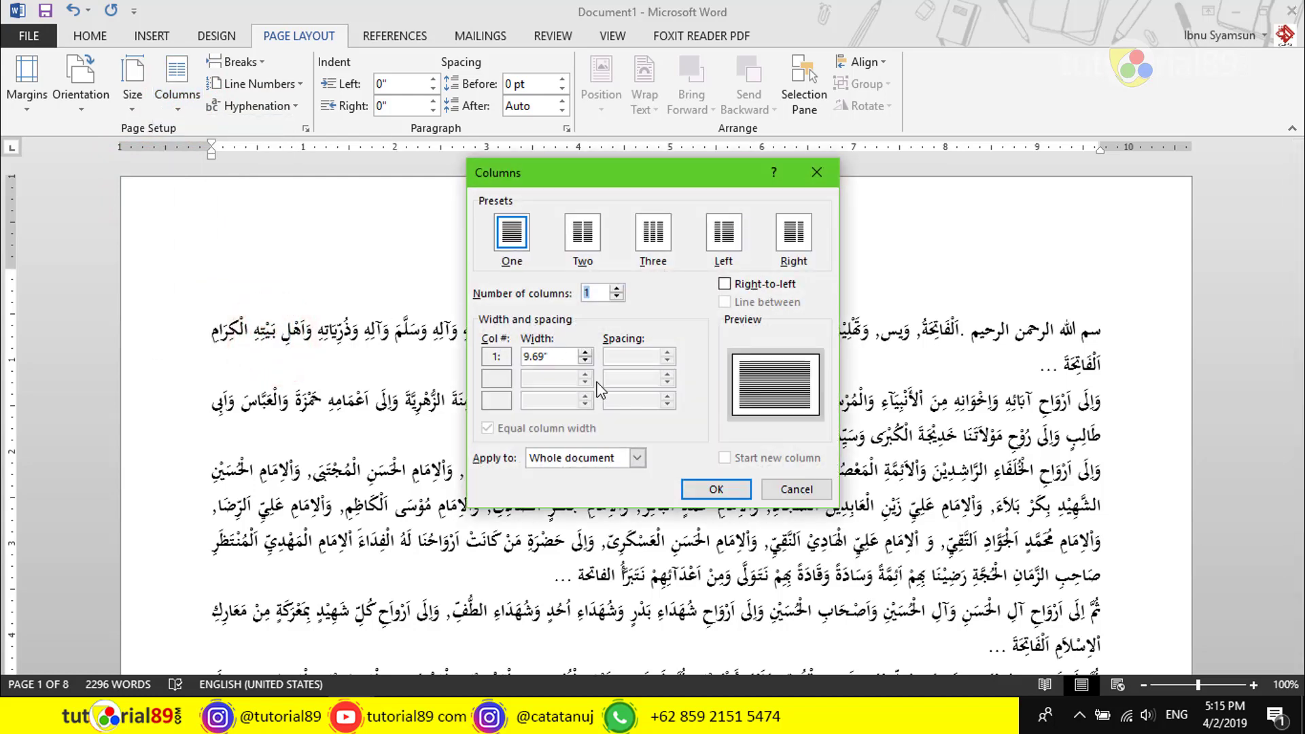
pyautogui.click(586, 234)
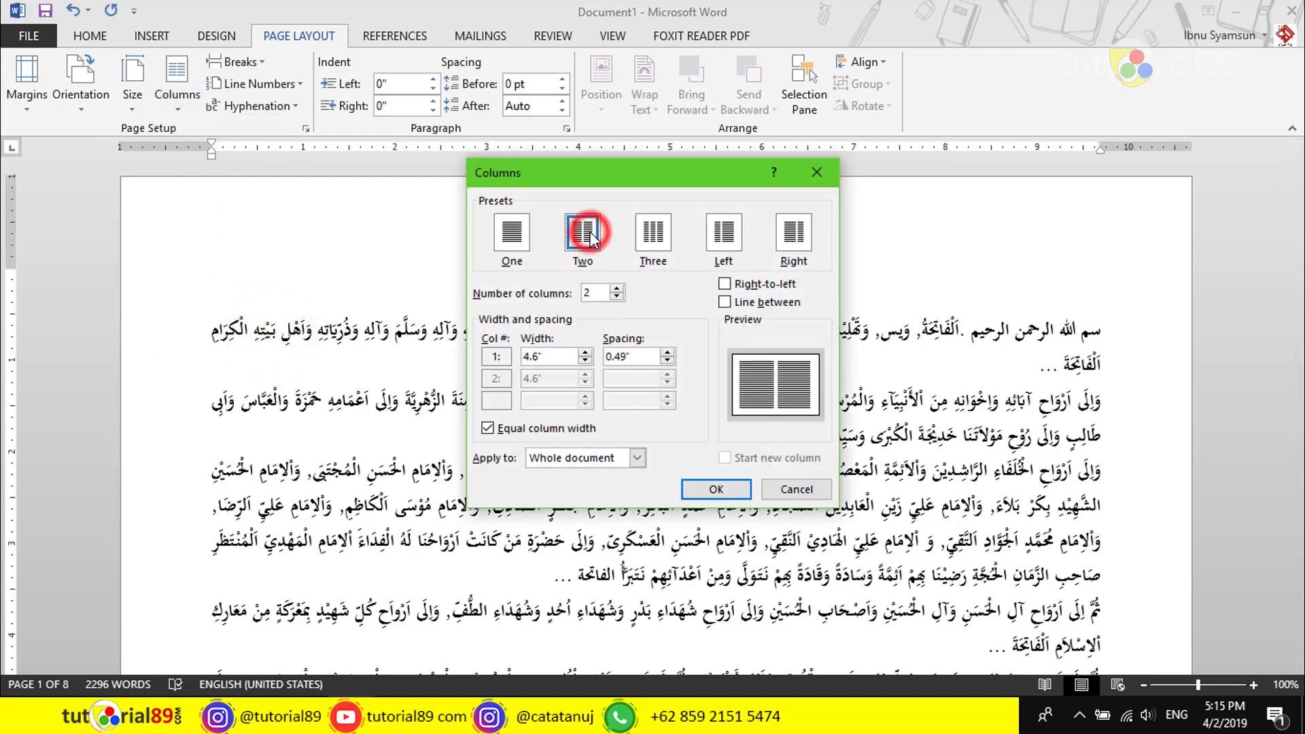
pyautogui.click(668, 353)
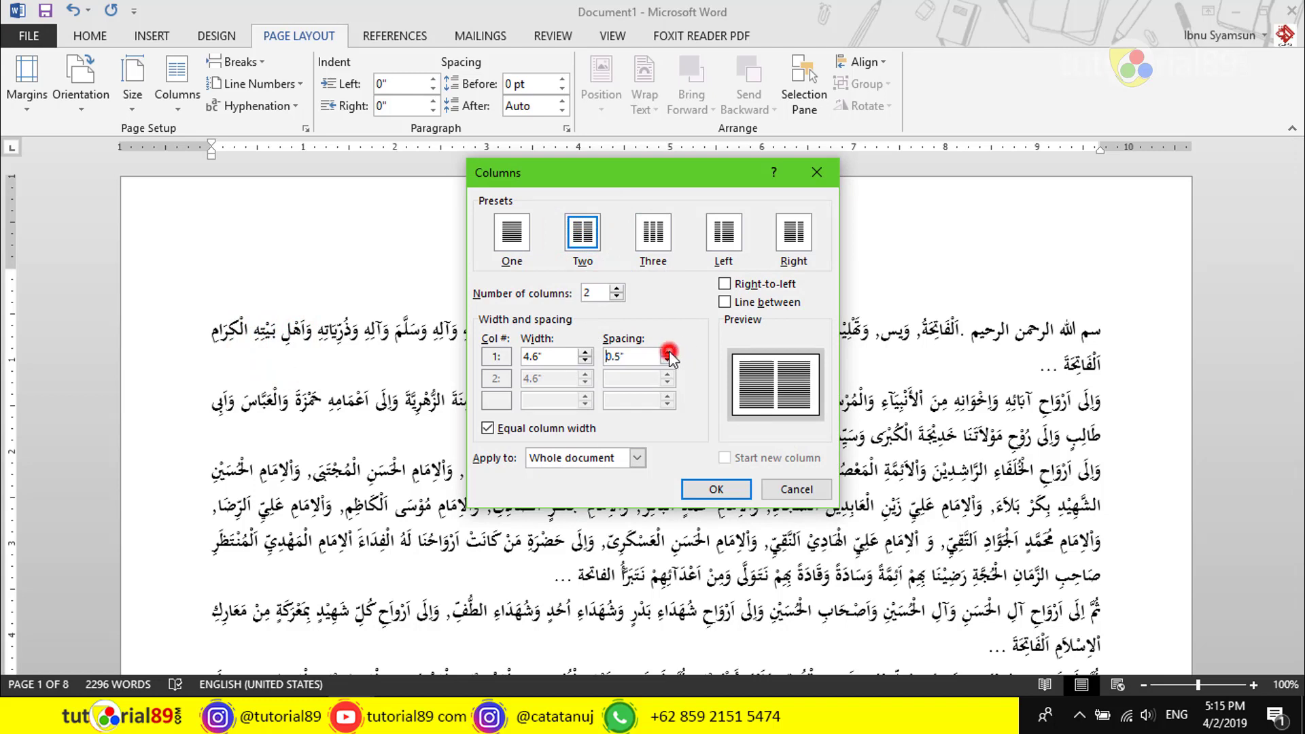
pyautogui.click(668, 352)
pyautogui.click(668, 352)
pyautogui.click(668, 353)
pyautogui.click(668, 352)
pyautogui.click(668, 353)
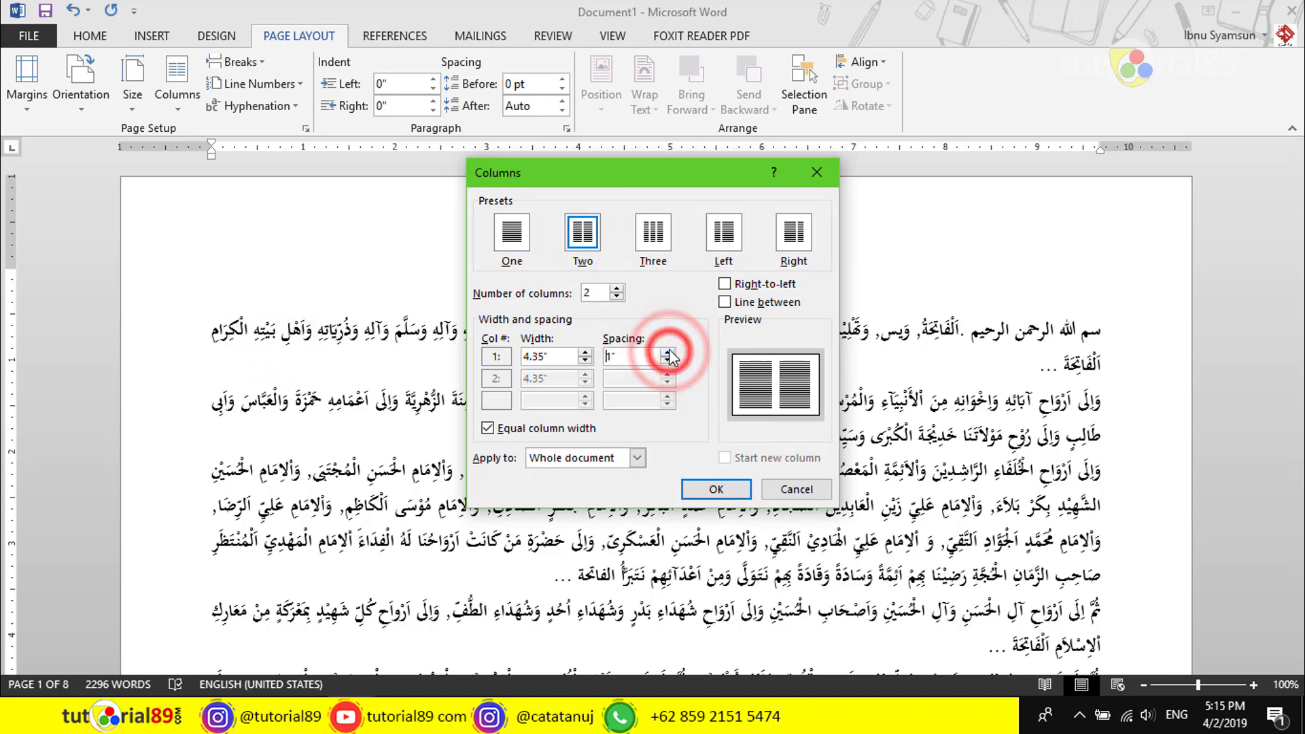
pyautogui.click(724, 307)
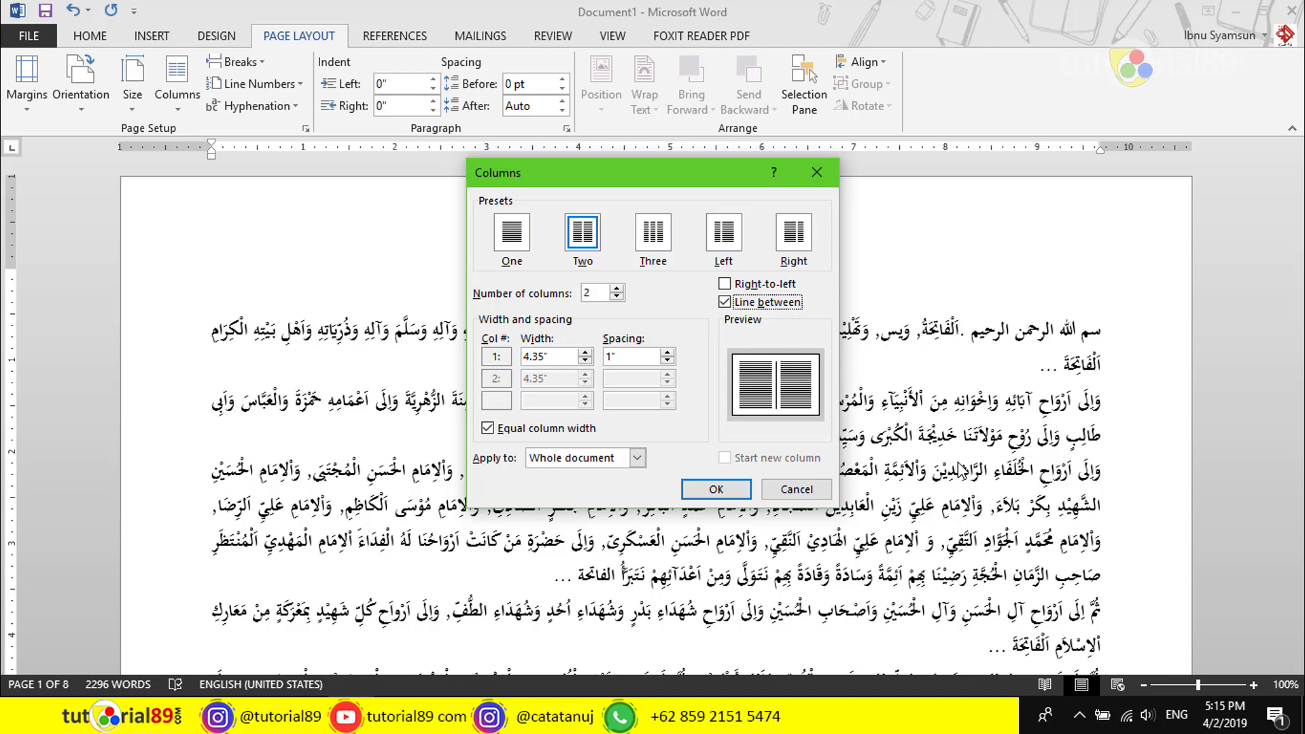
# - Make the Tahlil columns run right-to-left and apply the settings
pyautogui.click(725, 285)
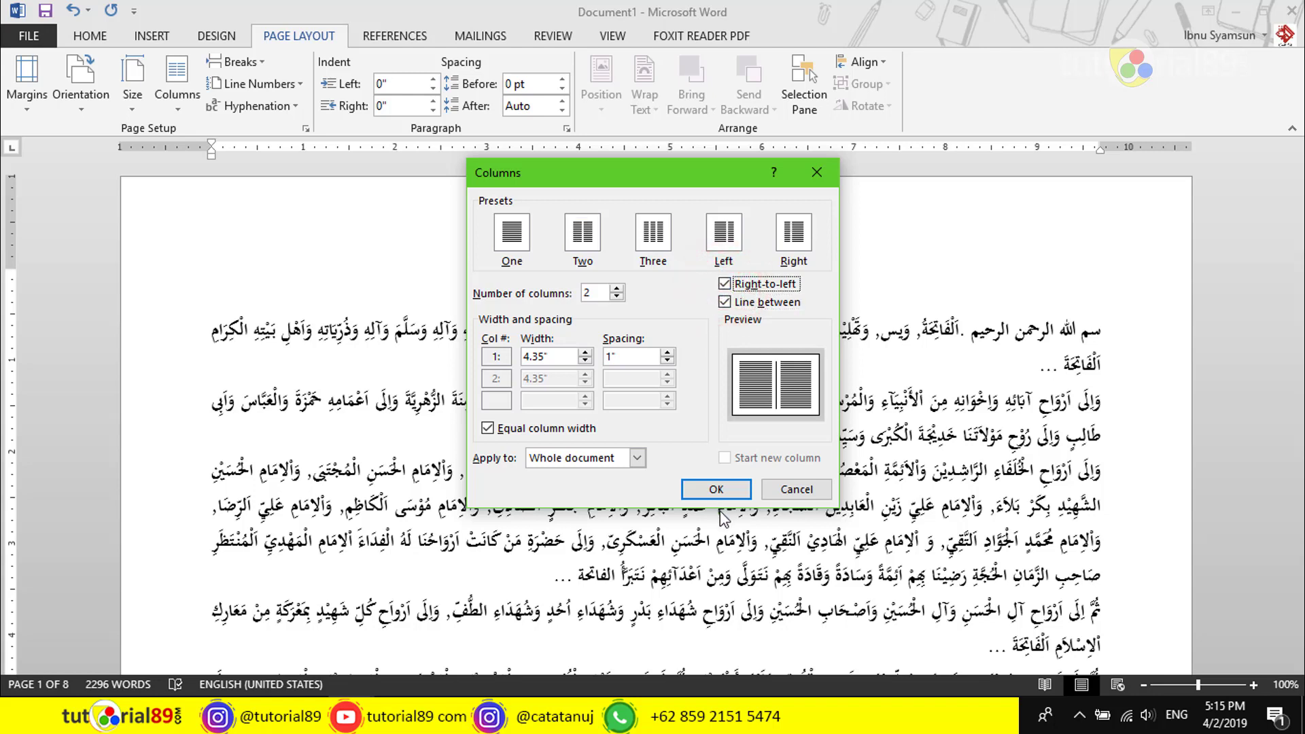
pyautogui.click(716, 489)
pyautogui.write('Tahlil')
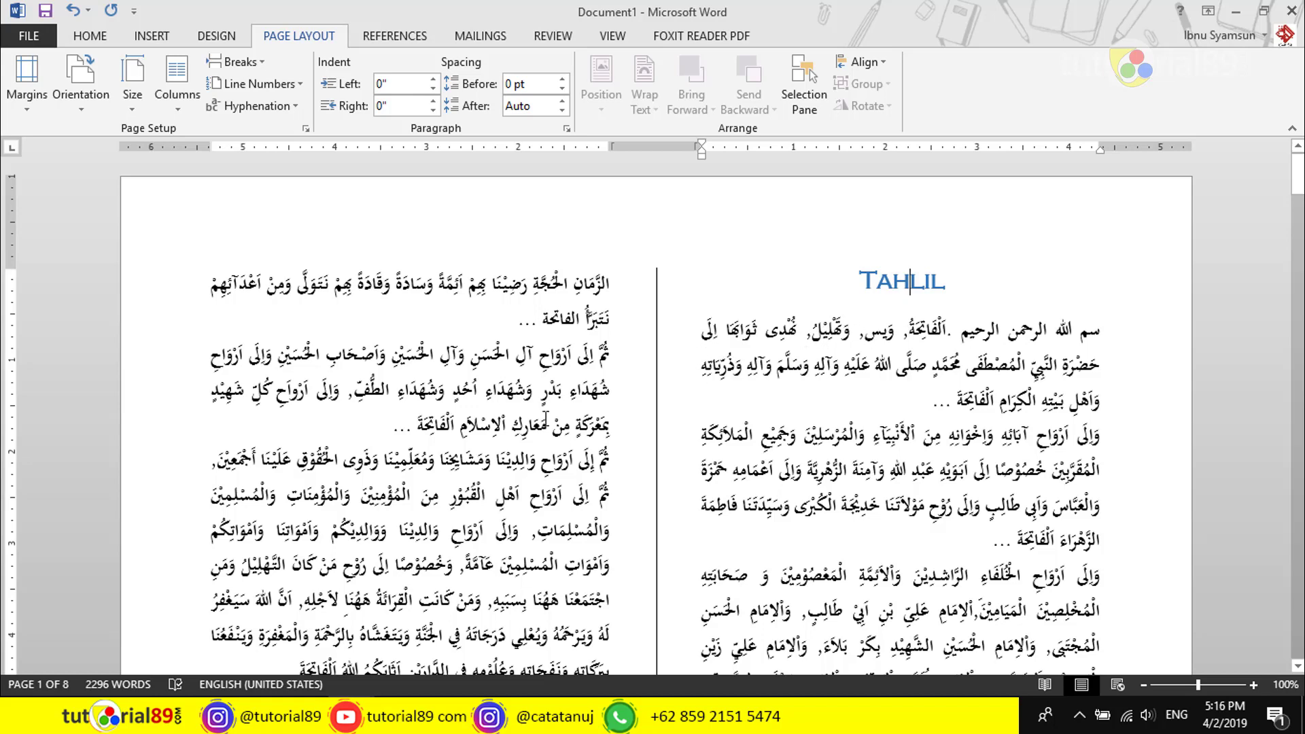
# - Switch back to the two-column kisah si udin.docx window
pyautogui.click(371, 660)
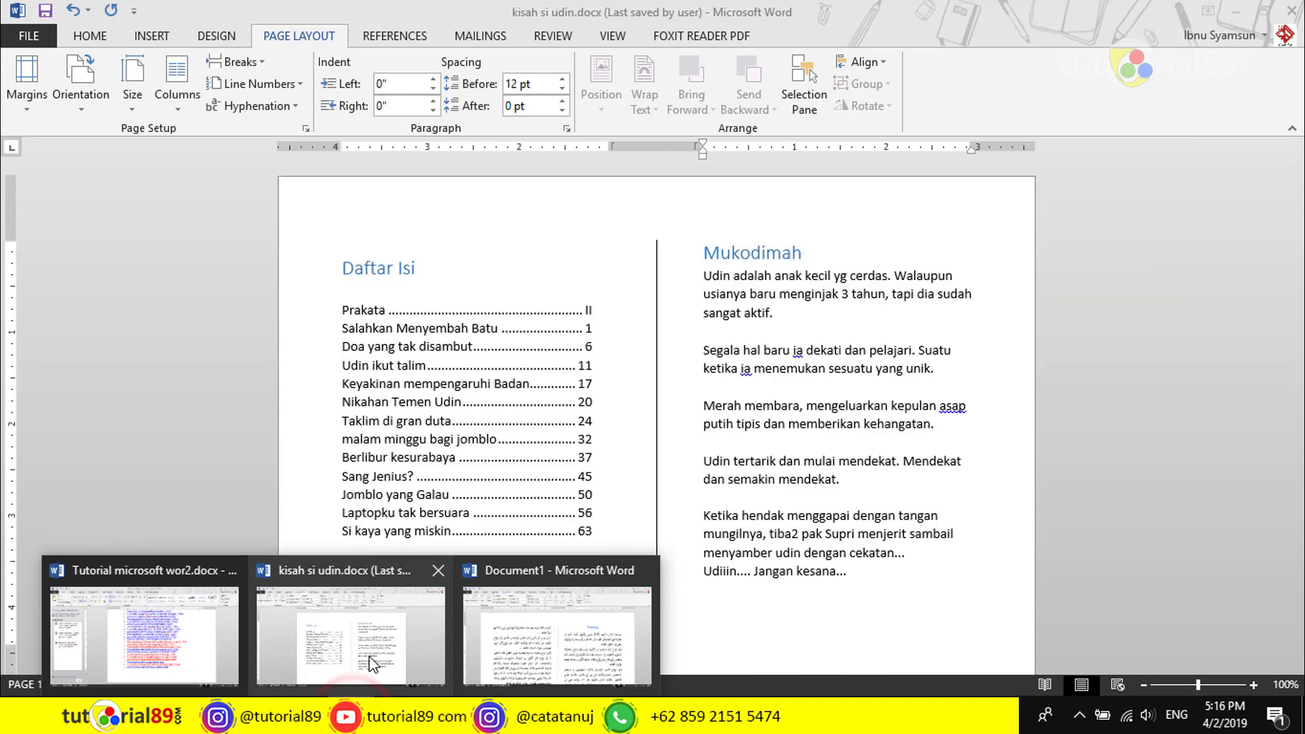